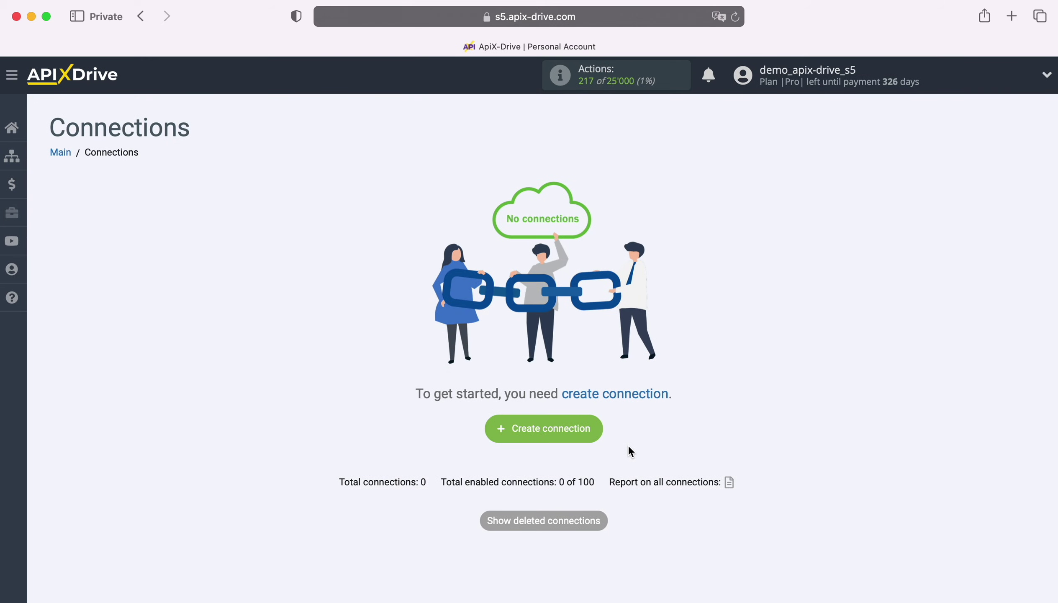
- Create a new connection with Tally as the data source and Get DATA as its action
click(595, 424)
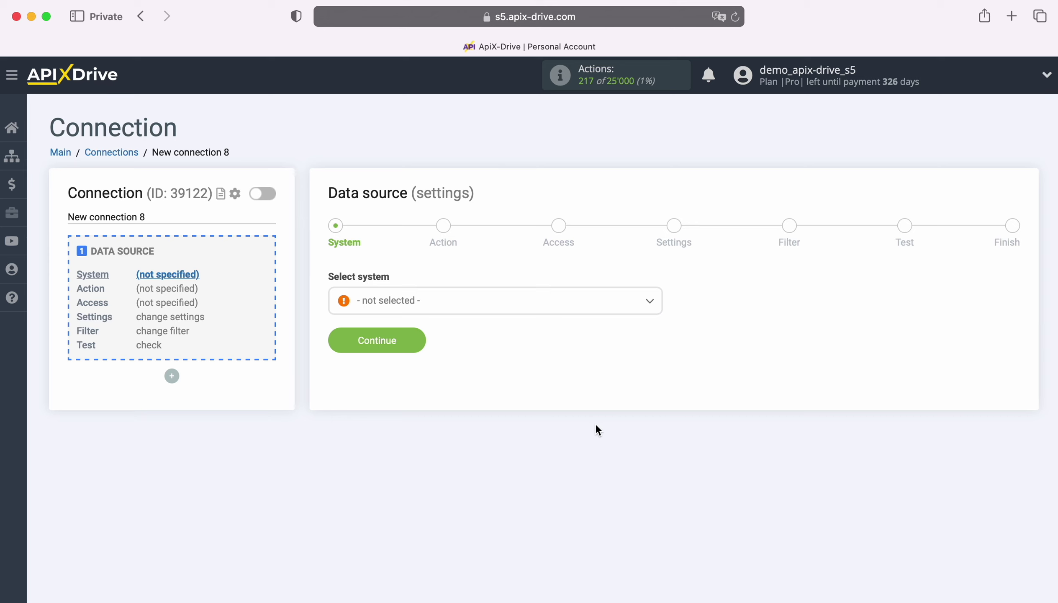
click(496, 300)
scroll(539, 441, down, 10)
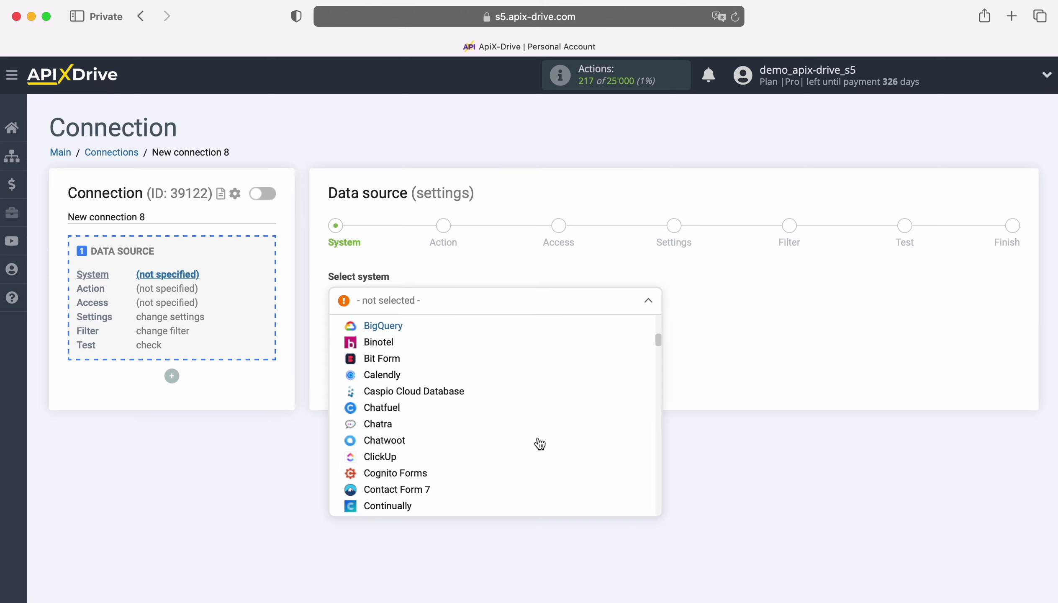
scroll(540, 443, down, 15)
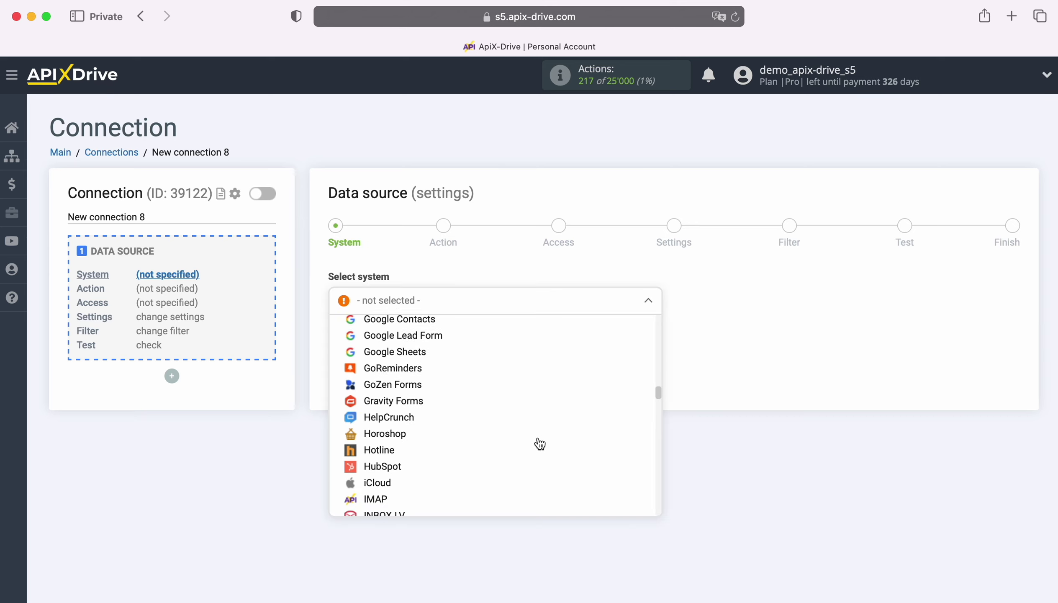
scroll(540, 444, down, 15)
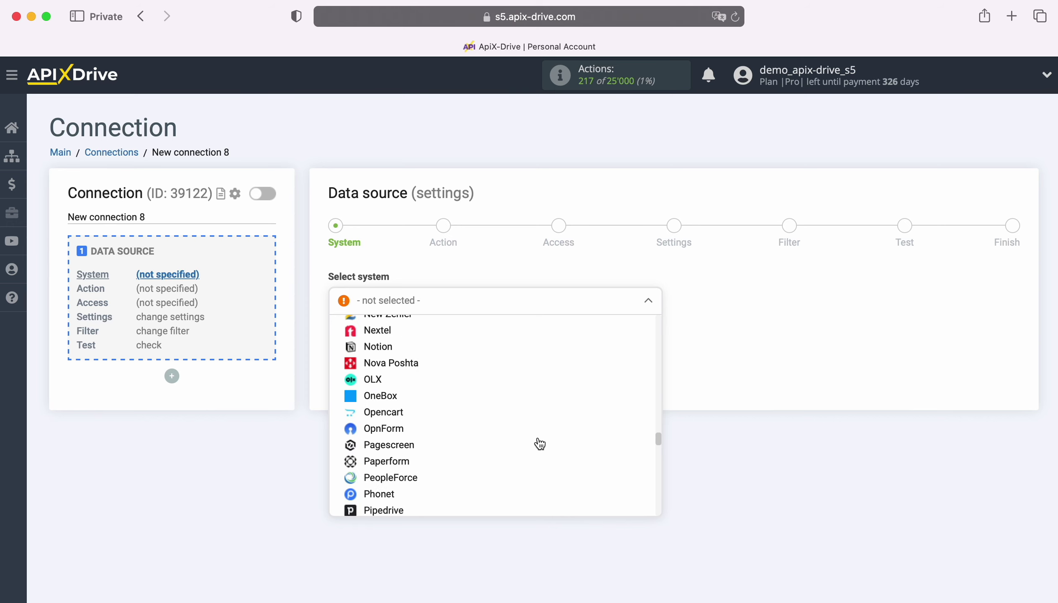
scroll(540, 444, down, 15)
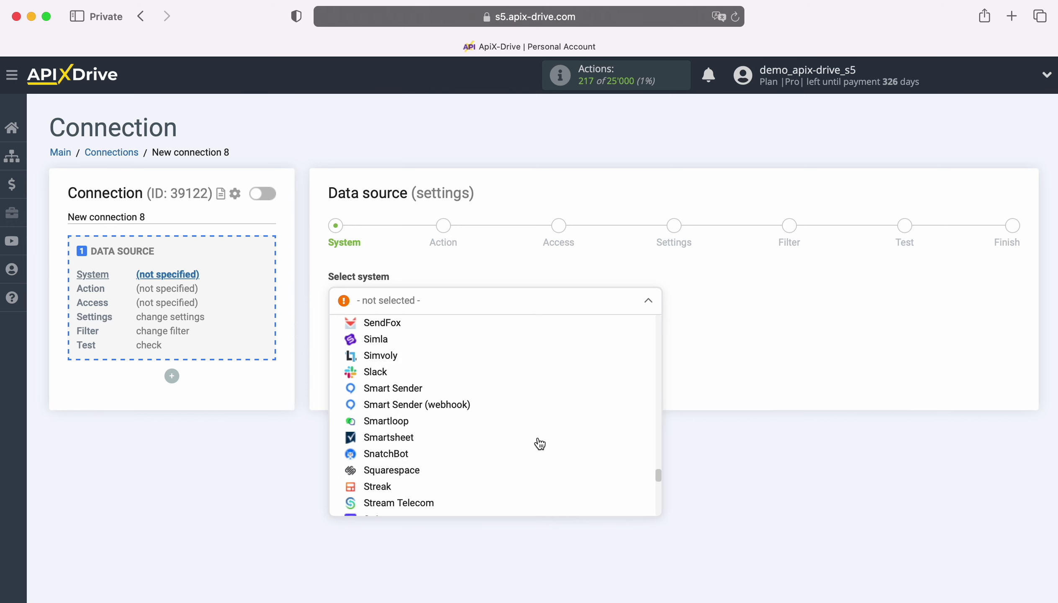
scroll(540, 444, down, 5)
click(383, 414)
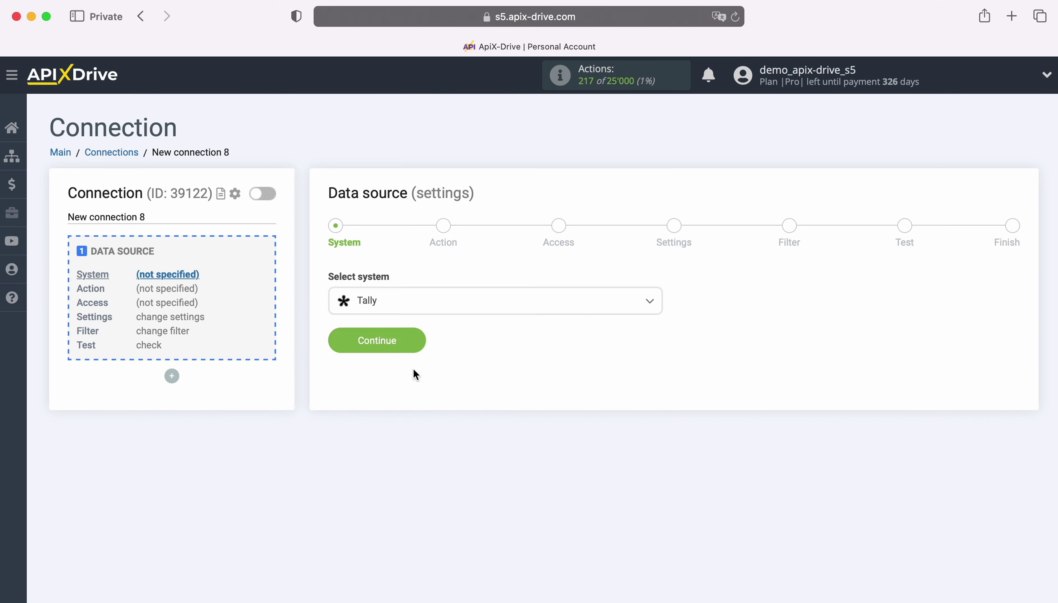
click(416, 342)
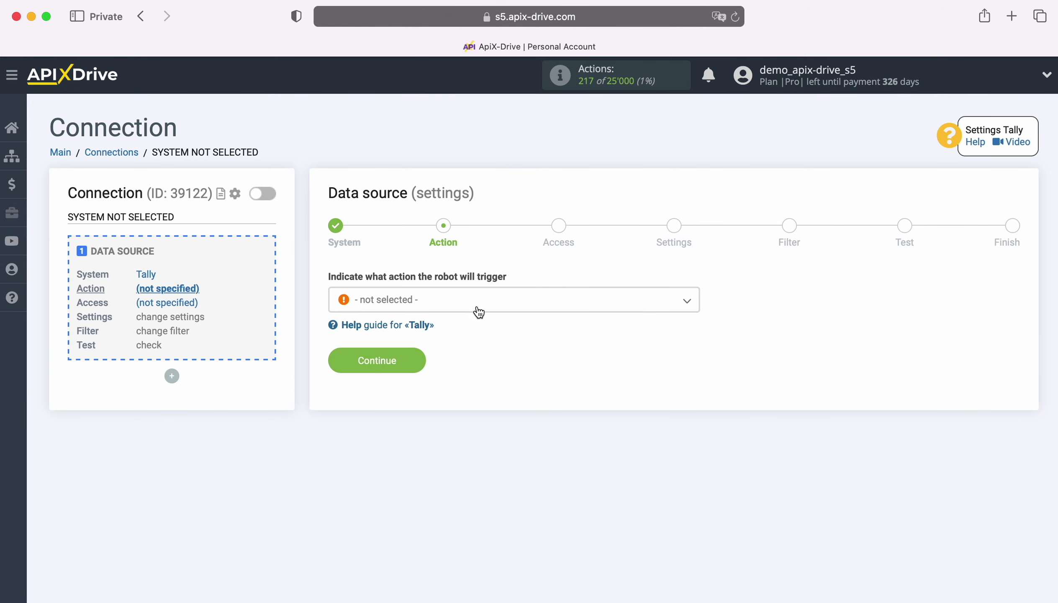
click(482, 304)
click(397, 373)
- Add a new Tally account connection, keeping the suggested account name
click(419, 367)
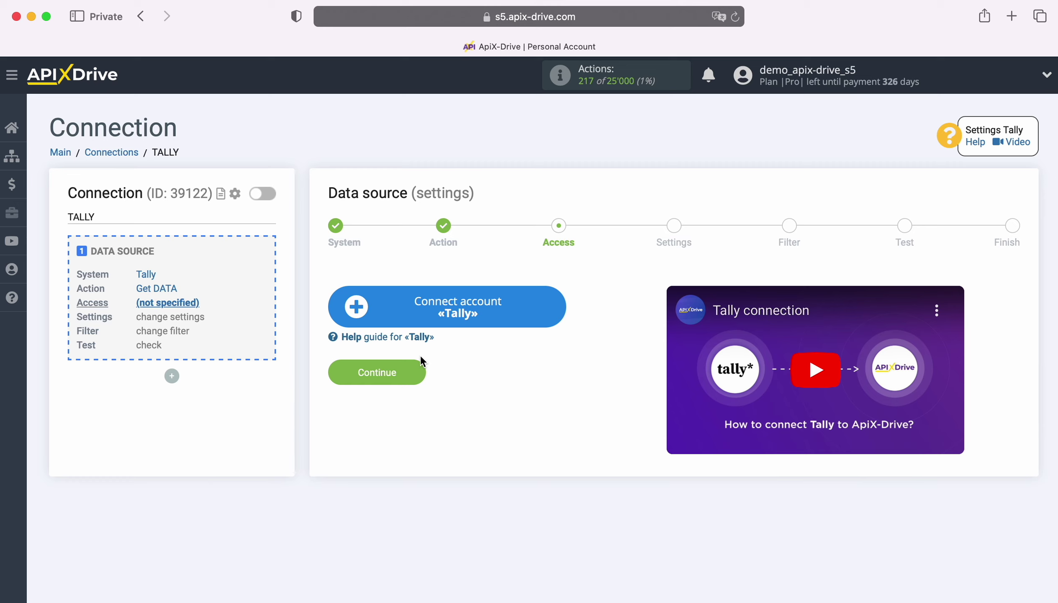
click(557, 303)
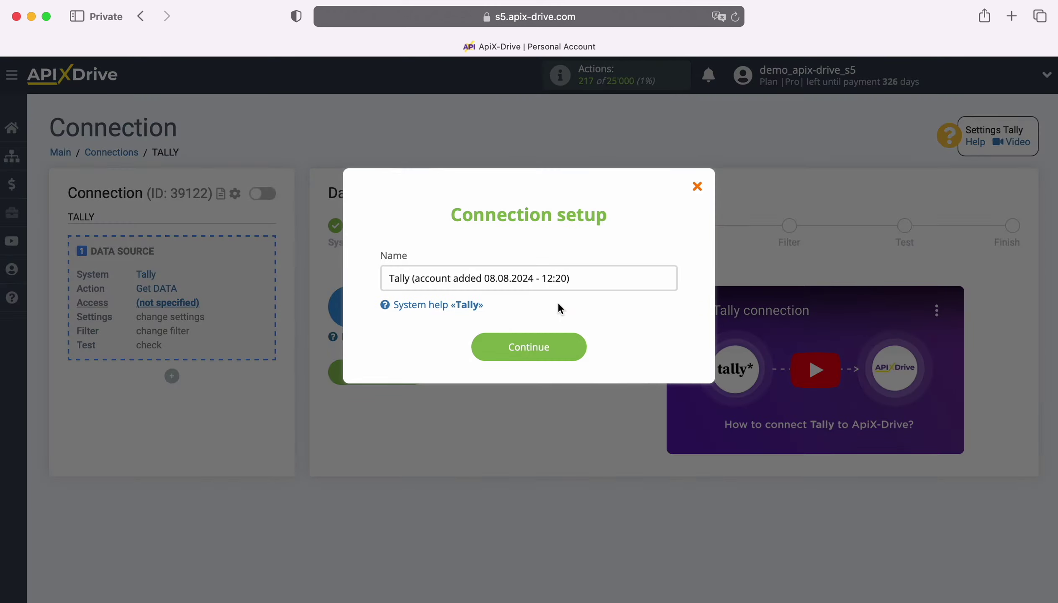
drag(574, 279, 374, 280)
click(374, 281)
click(576, 349)
- Select the newly added Tally login as the source access and continue to Settings
click(574, 341)
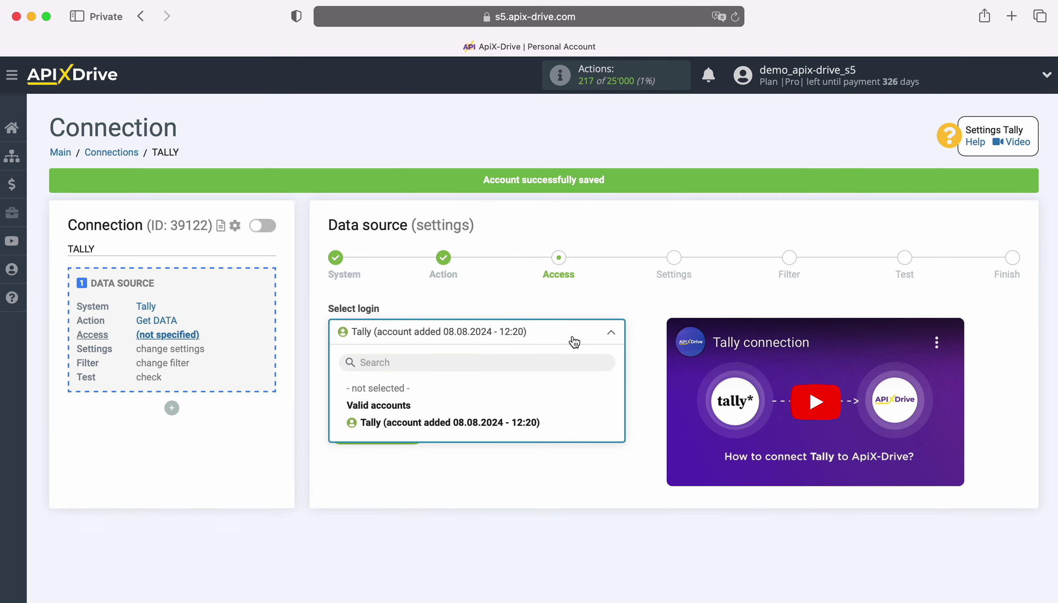
click(539, 422)
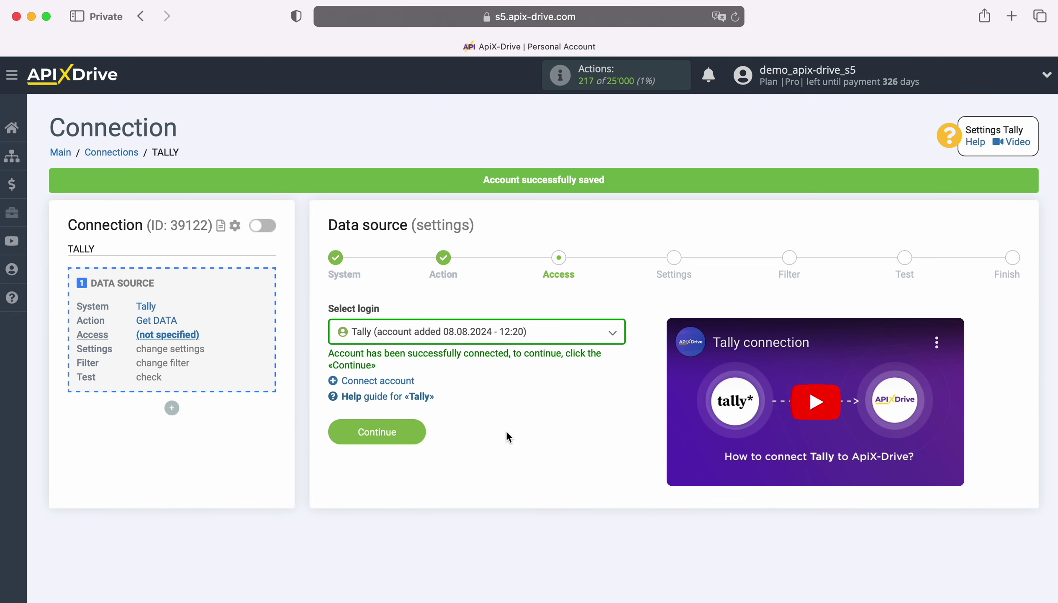
click(416, 431)
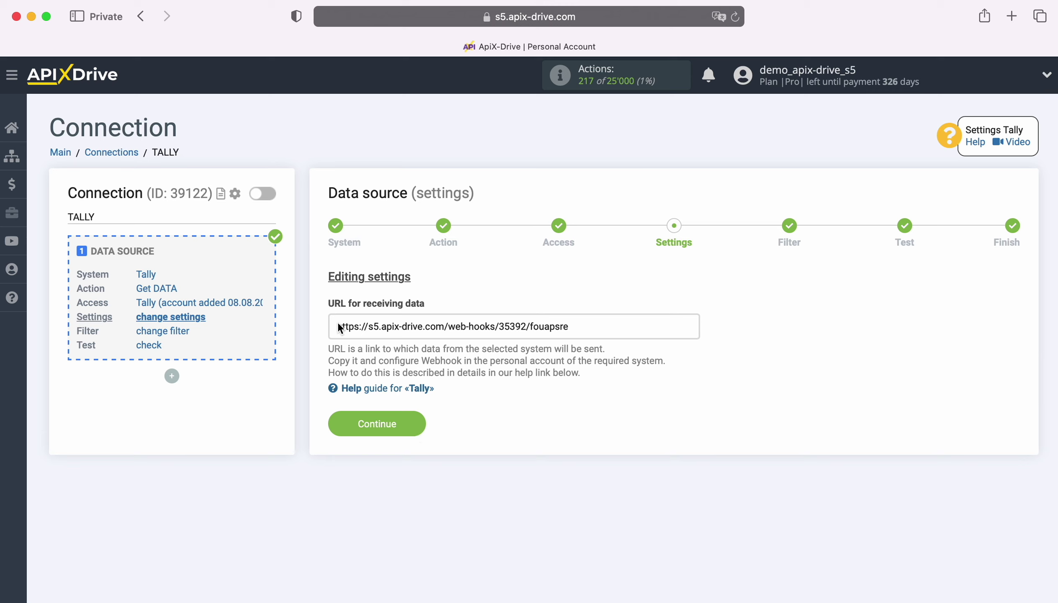
- Copy the webhook address from the URL for receiving data field
drag(337, 326, 571, 330)
right_click(539, 328)
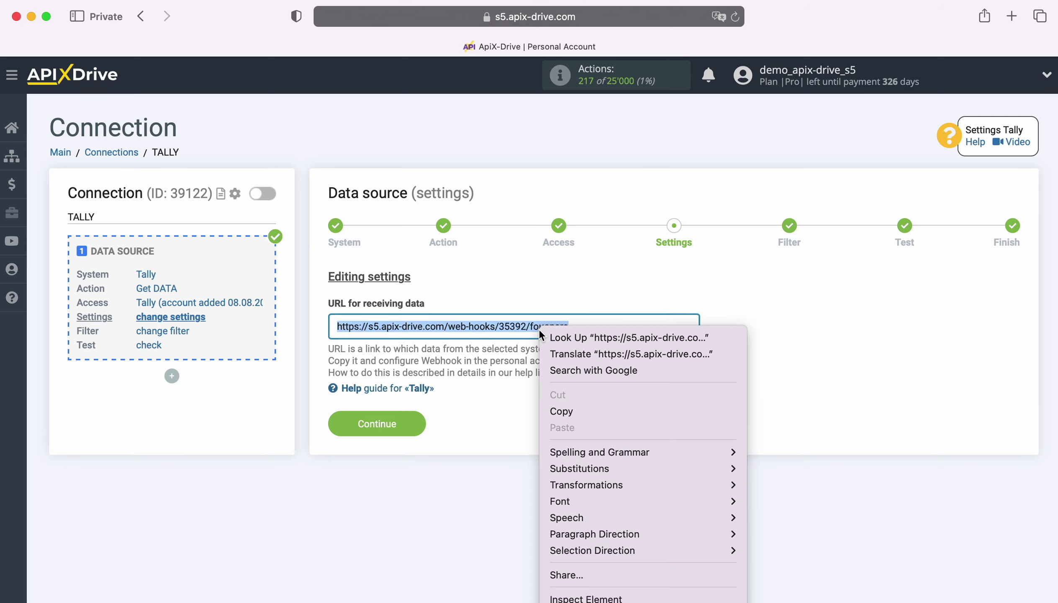
click(587, 410)
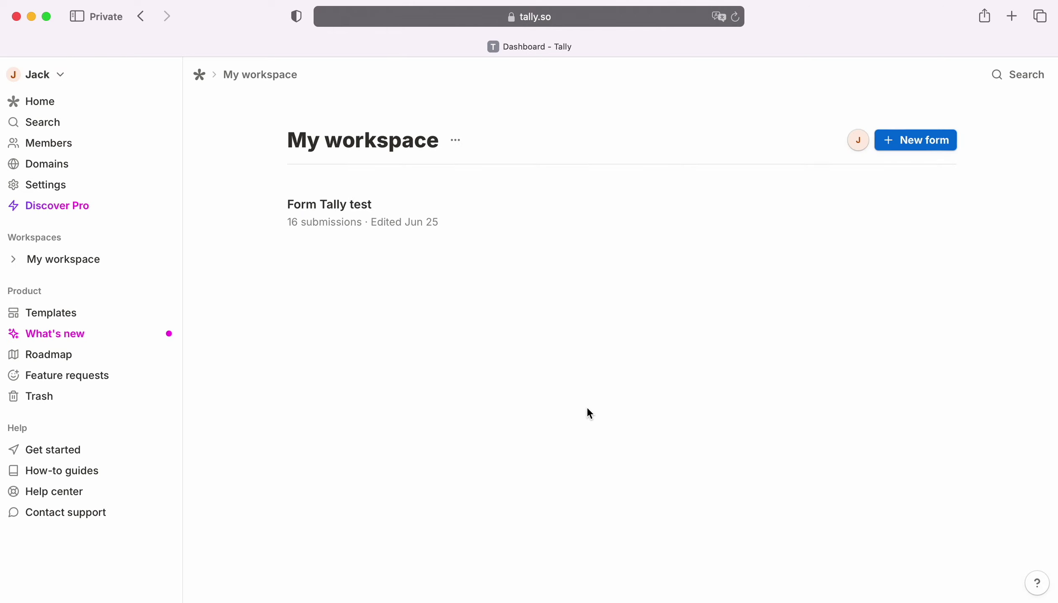
- Add a Webhooks integration to Form Tally test using the pasted ApiX-Drive URL as endpoint
click(502, 214)
click(491, 180)
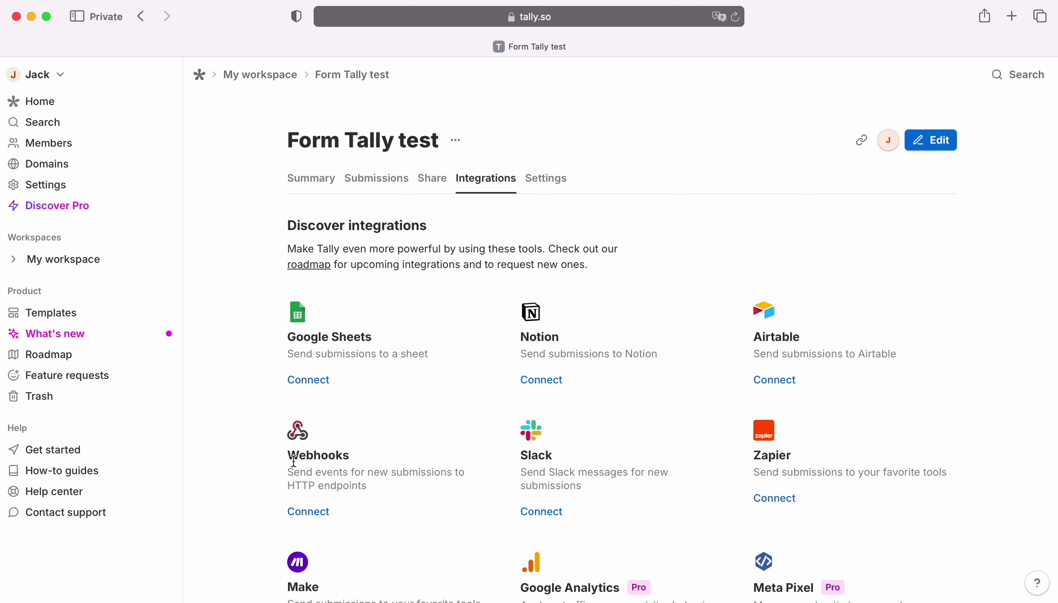
click(321, 514)
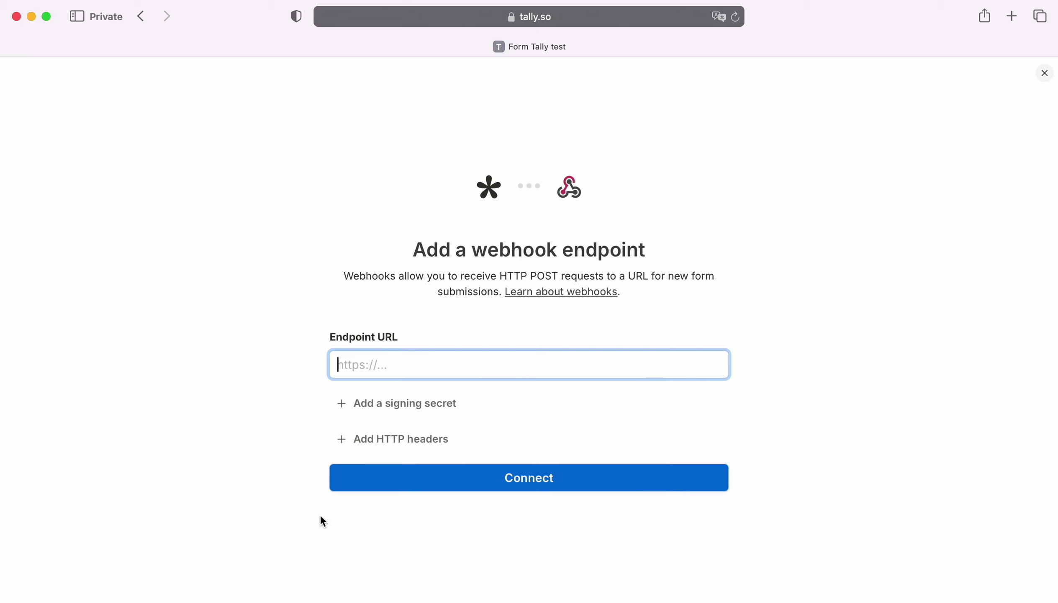
right_click(366, 364)
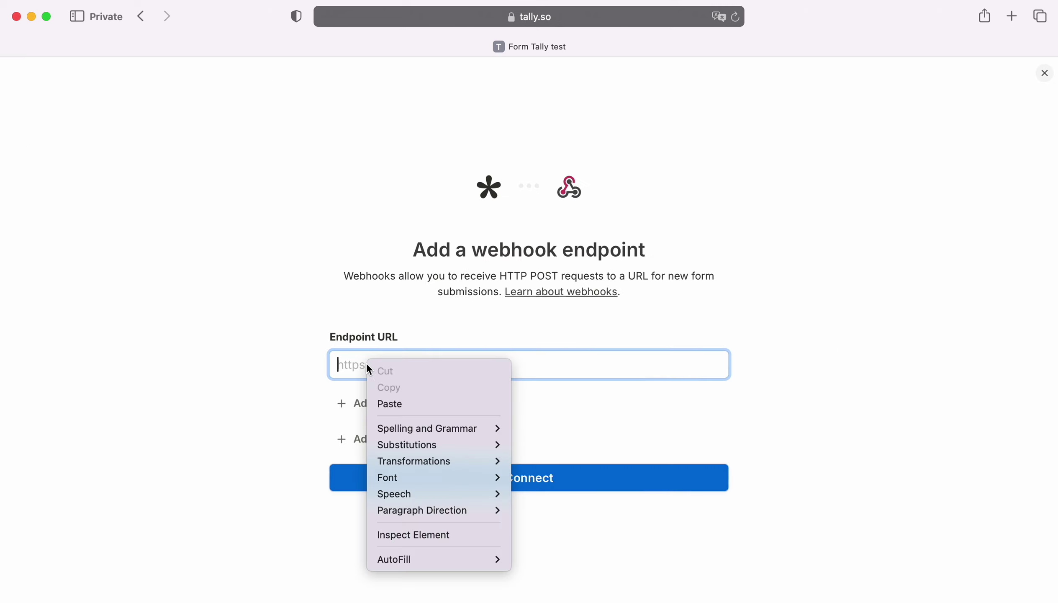
click(410, 404)
click(546, 479)
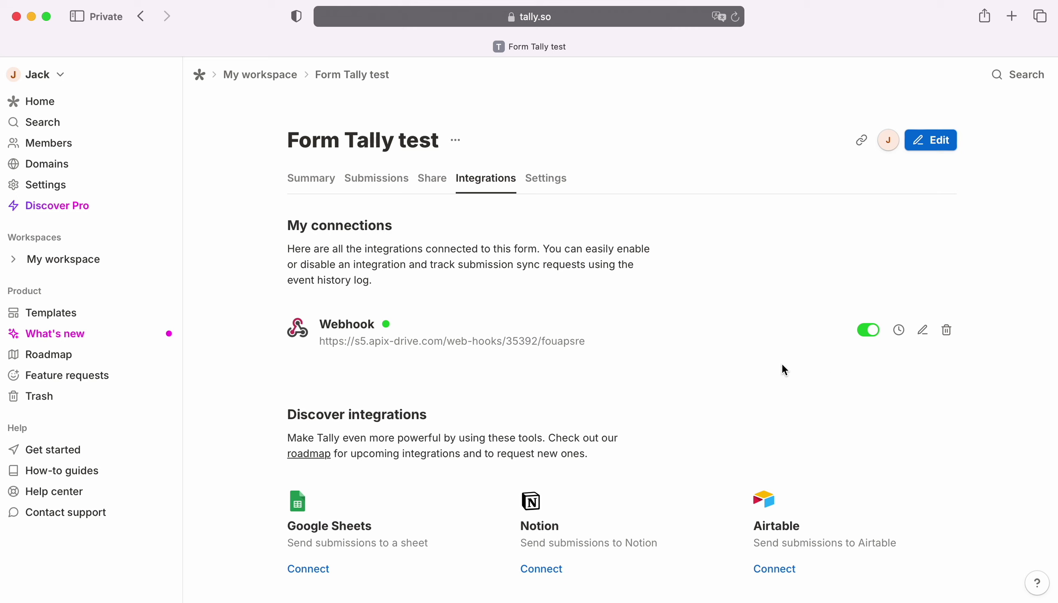
- Copy Form Tally test's share link and load the published form in a new tab
click(429, 178)
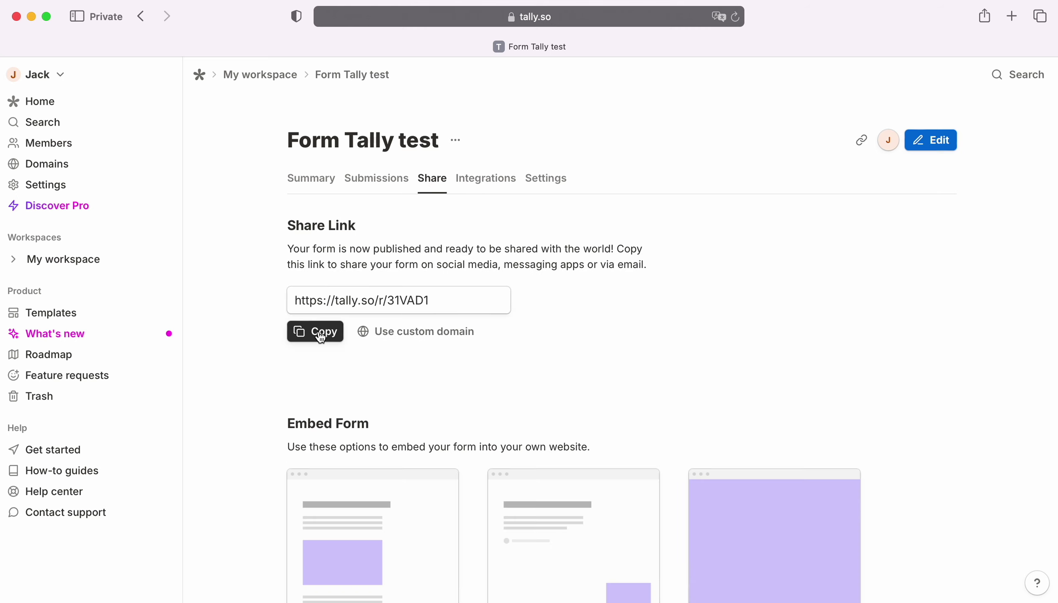
click(320, 336)
click(1012, 16)
key(super+v)
key(Return)
- Fill in a test first name, last name, e-mail and phone number, then submit the form
click(285, 367)
click(286, 445)
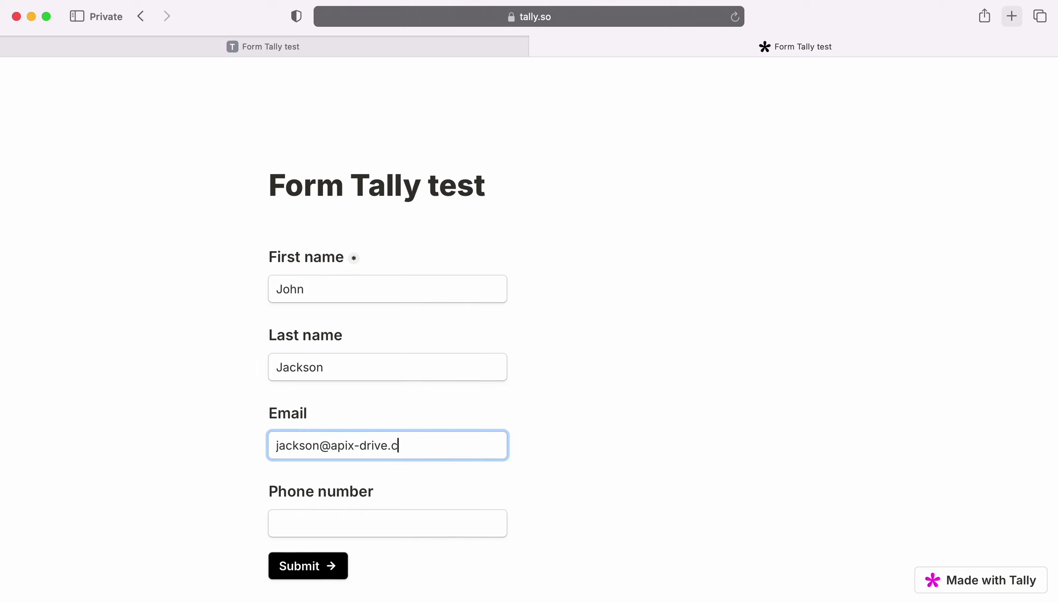
click(286, 523)
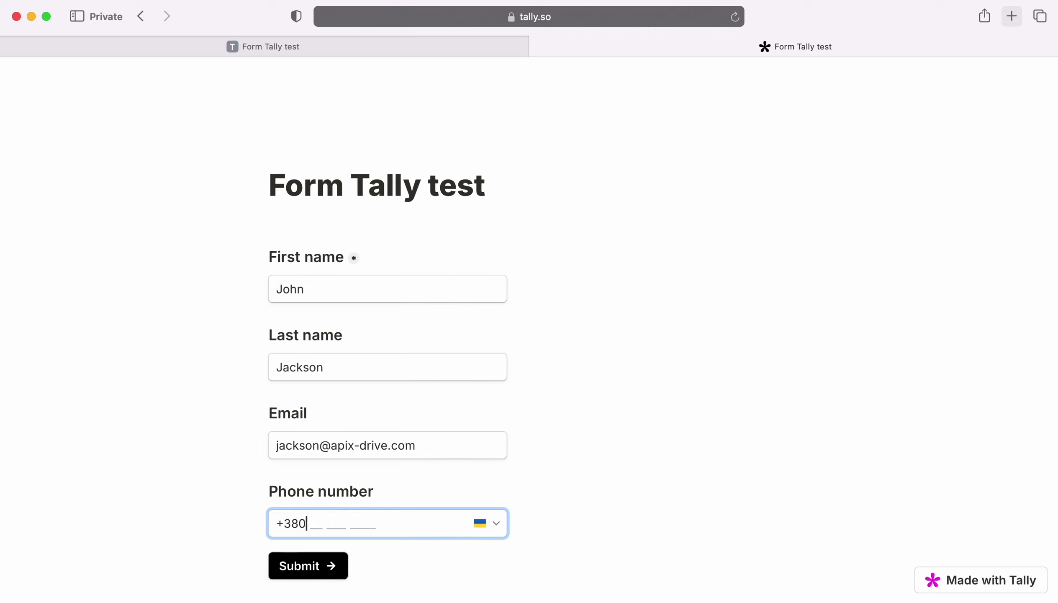
click(292, 576)
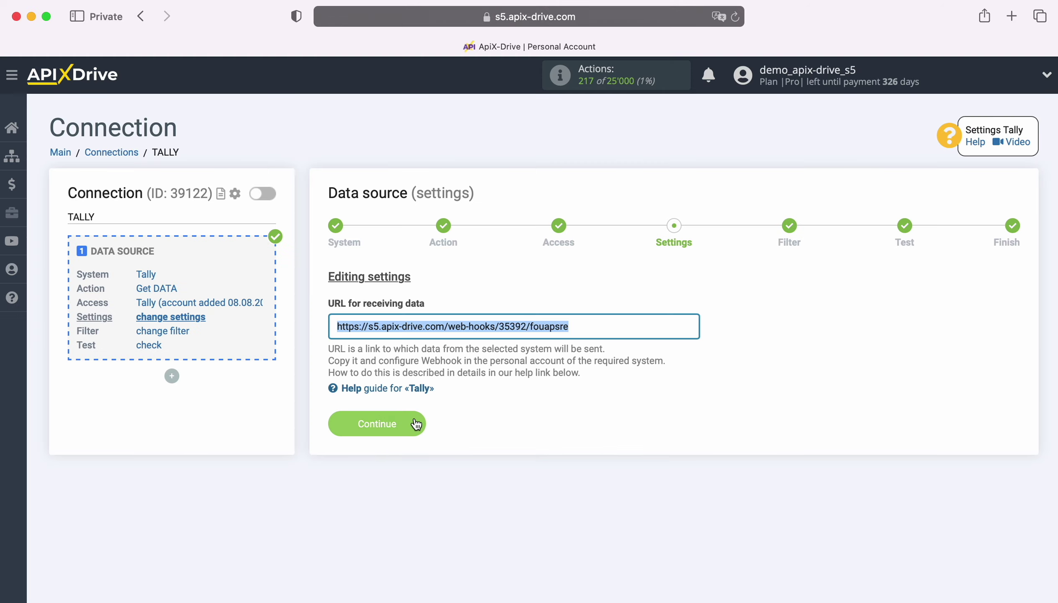
- Pass Settings and Filter without changes, check the received Tally test data, and finish the source setup
click(415, 422)
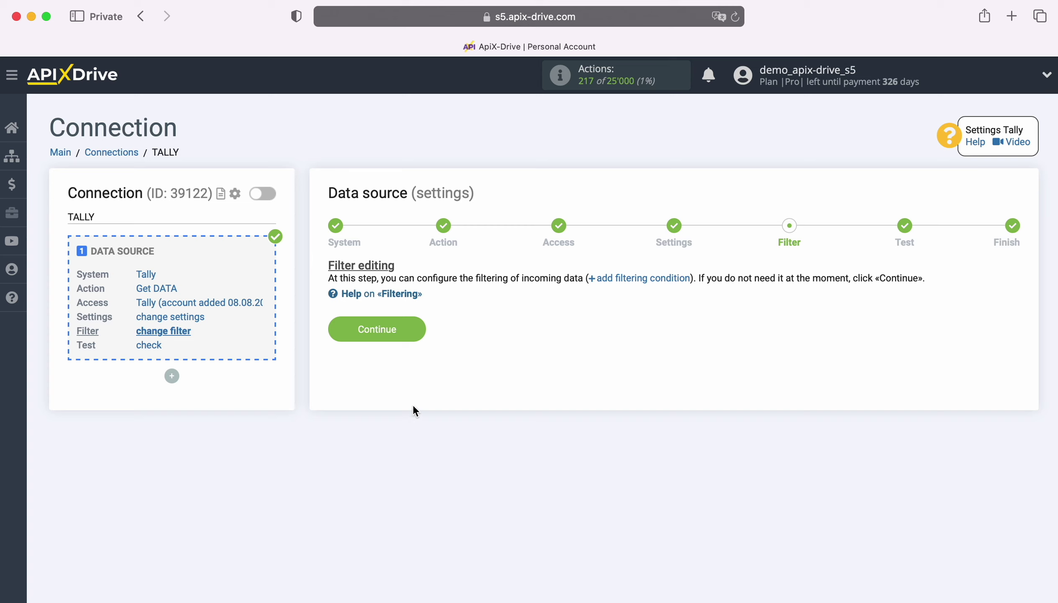
click(414, 323)
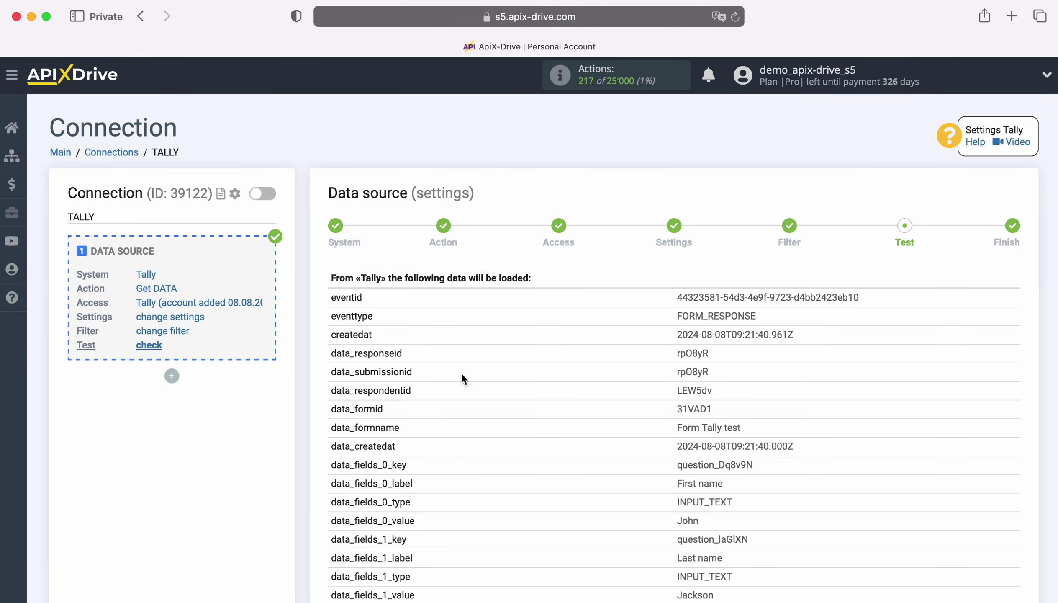
scroll(989, 400, down, 5)
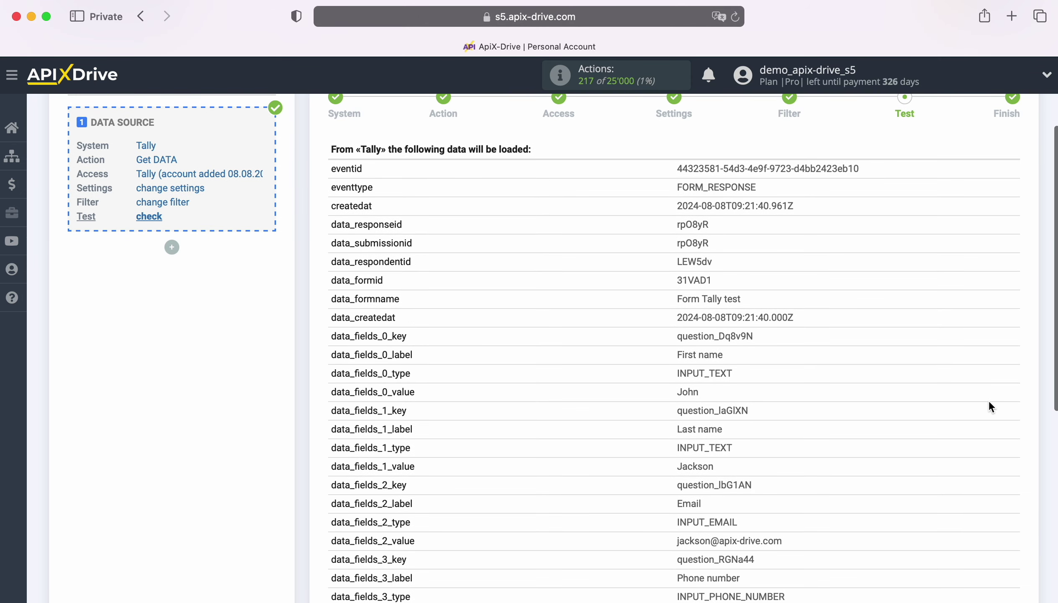
scroll(988, 402, down, 1)
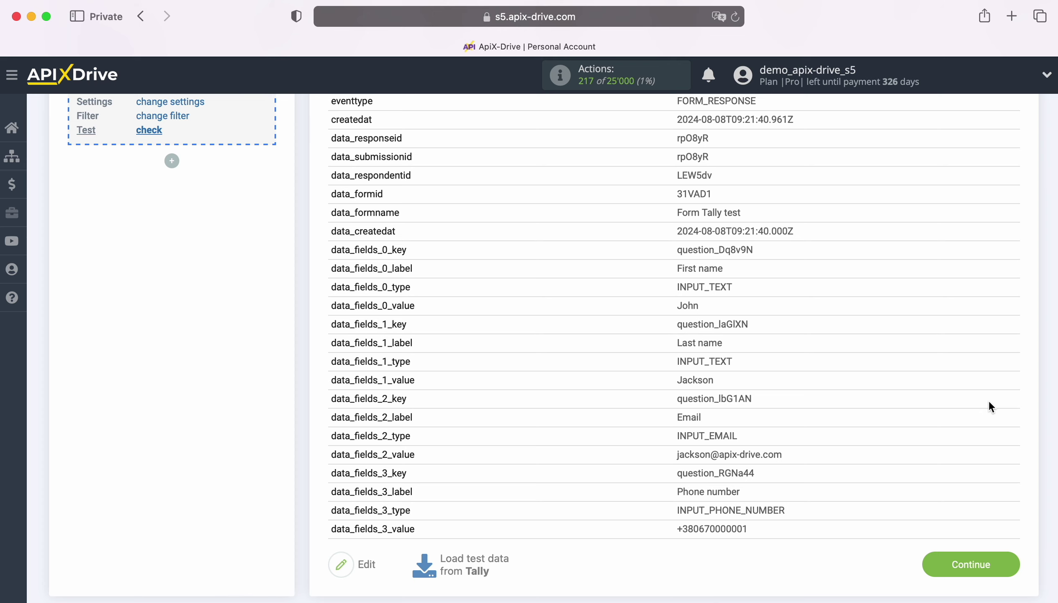
click(1008, 563)
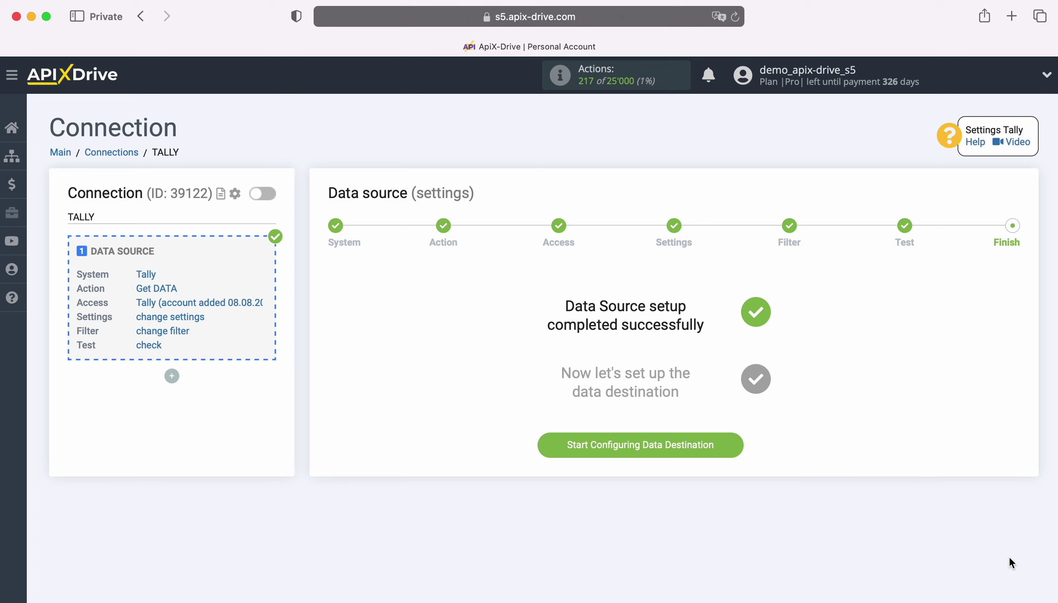
- Set the destination to ActiveCampaign with the Create DEAL action and start connecting an ActiveCampaign account
click(739, 441)
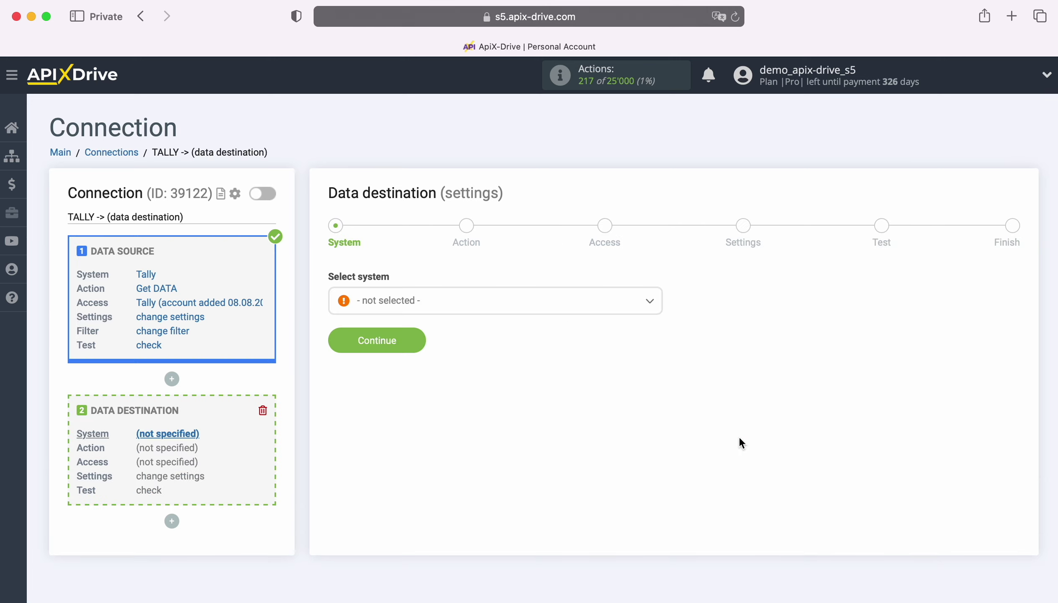
click(487, 306)
click(422, 409)
click(418, 339)
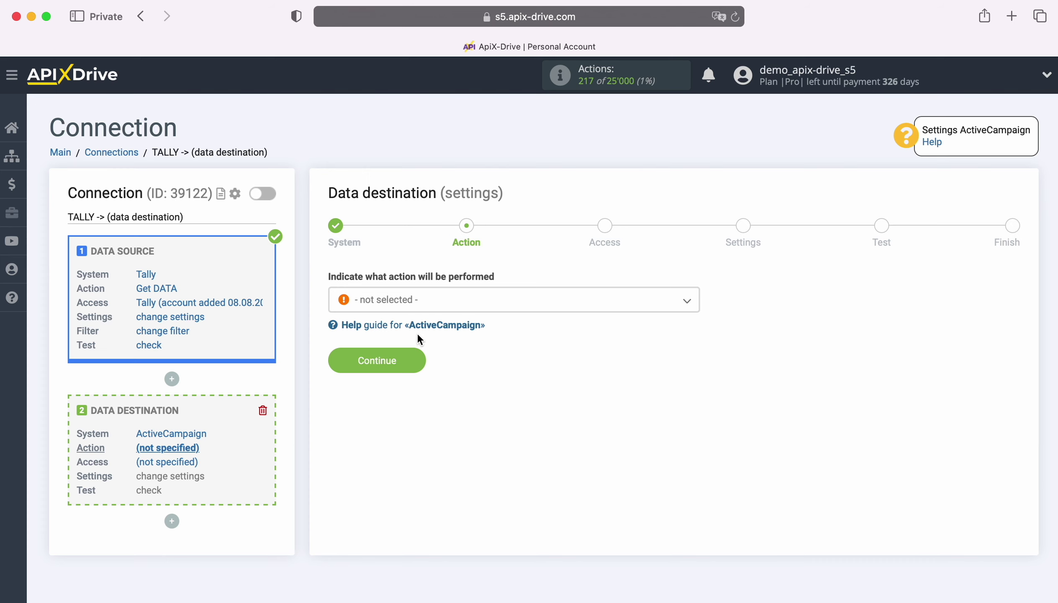
click(468, 302)
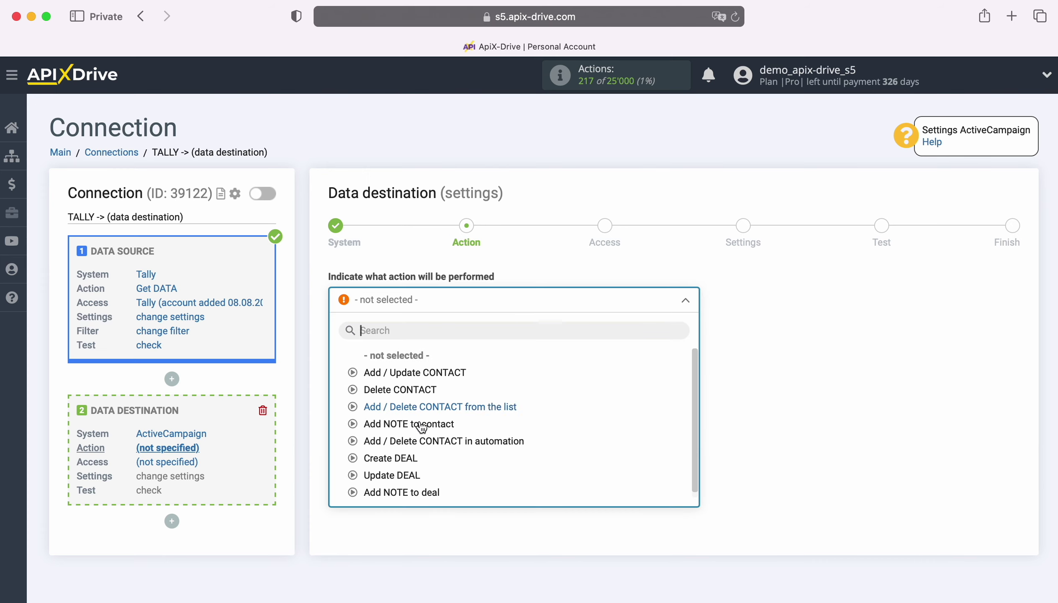
click(399, 457)
click(416, 359)
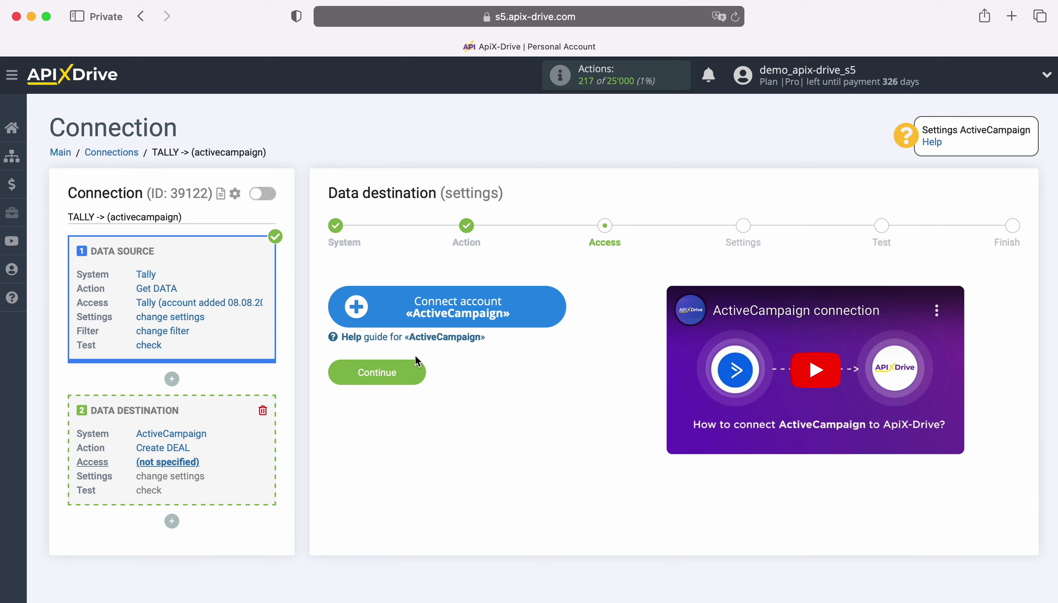
click(555, 304)
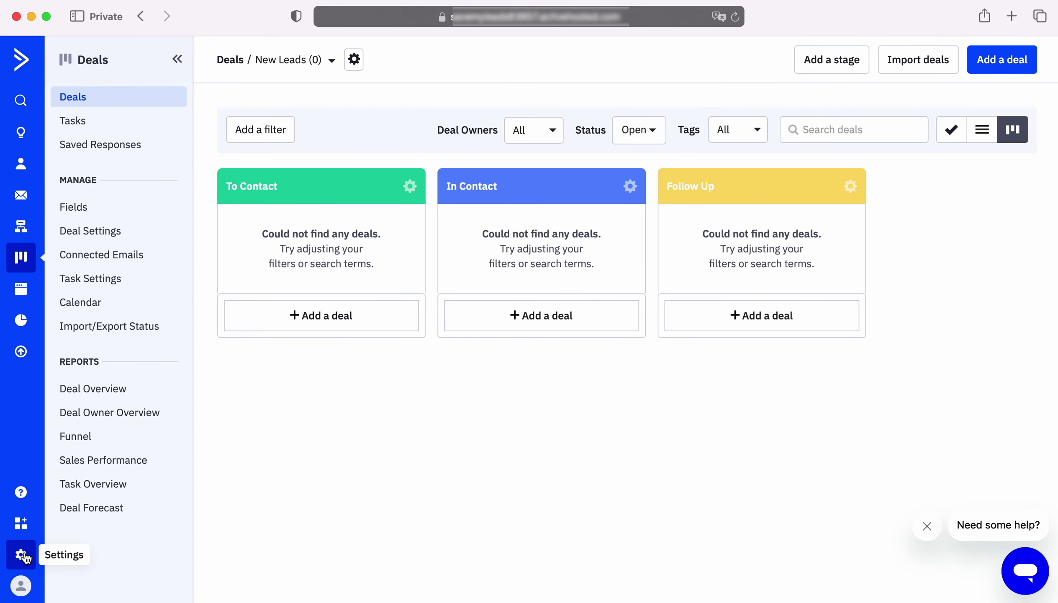
- Go to ActiveCampaign's Settings > Developer page showing the API URL and key
click(22, 555)
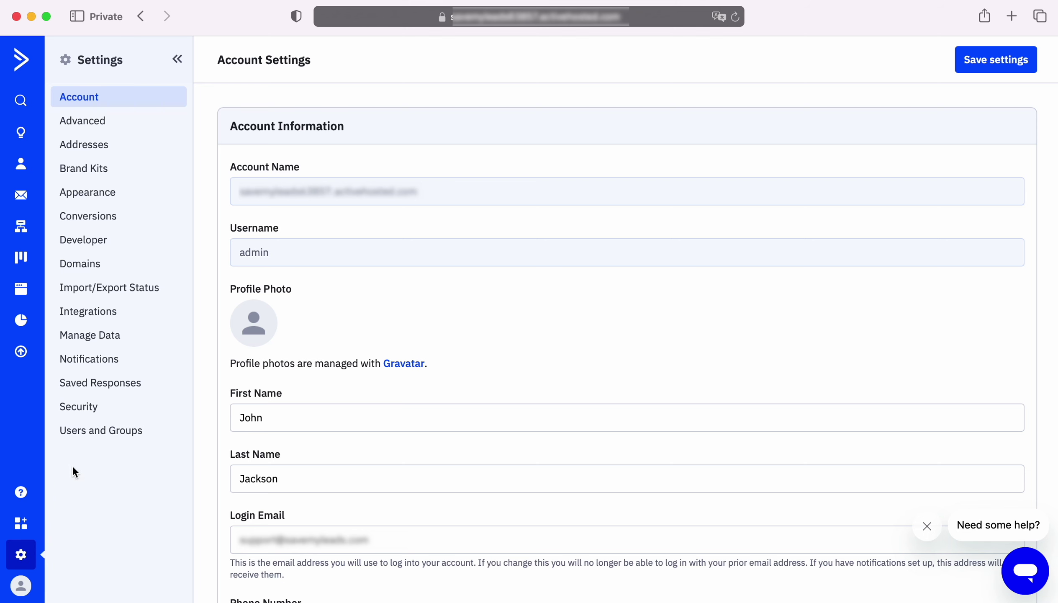
click(97, 244)
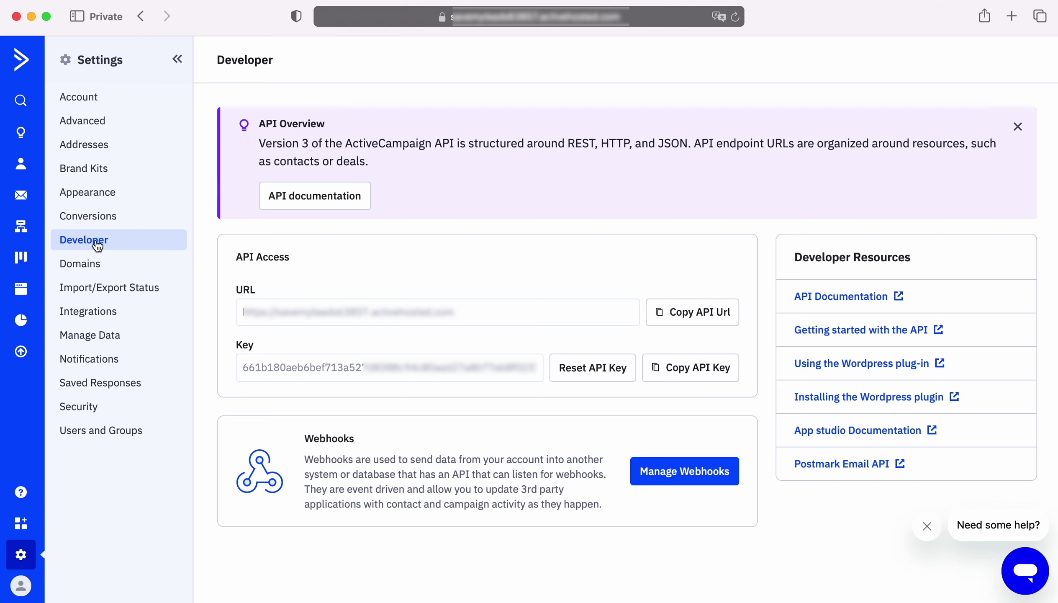
- Fill the connection dialog with the account's API URL as API Domain and its API key, and save
click(687, 319)
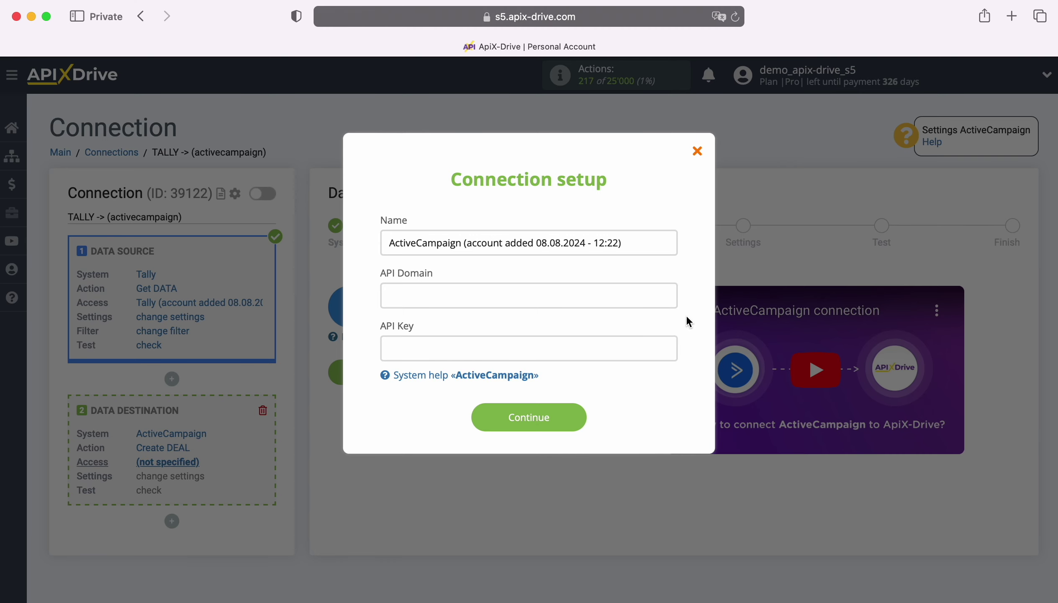
right_click(462, 294)
click(501, 334)
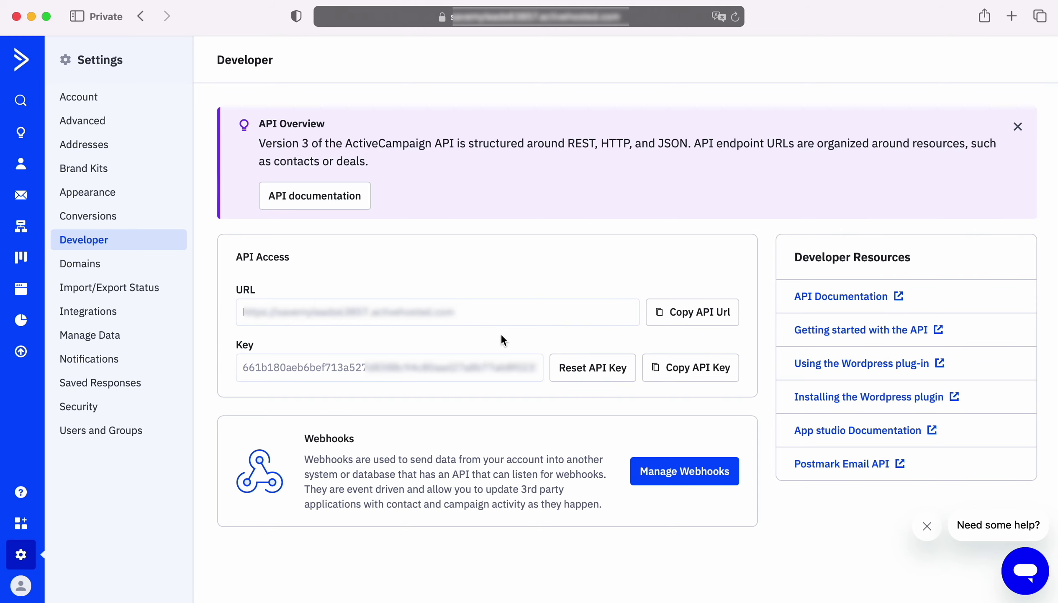
click(697, 366)
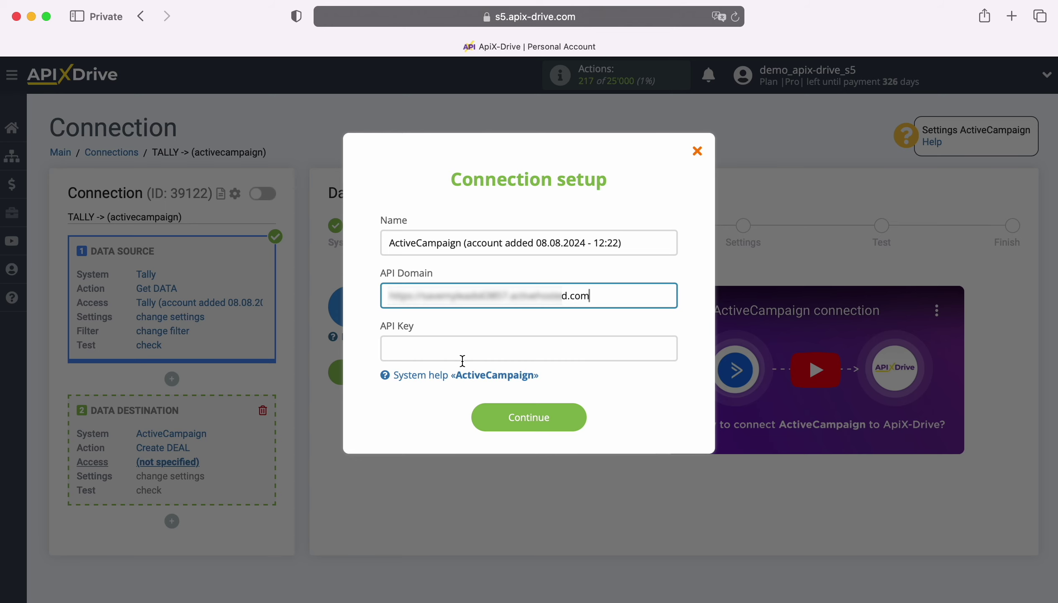
right_click(430, 341)
click(454, 382)
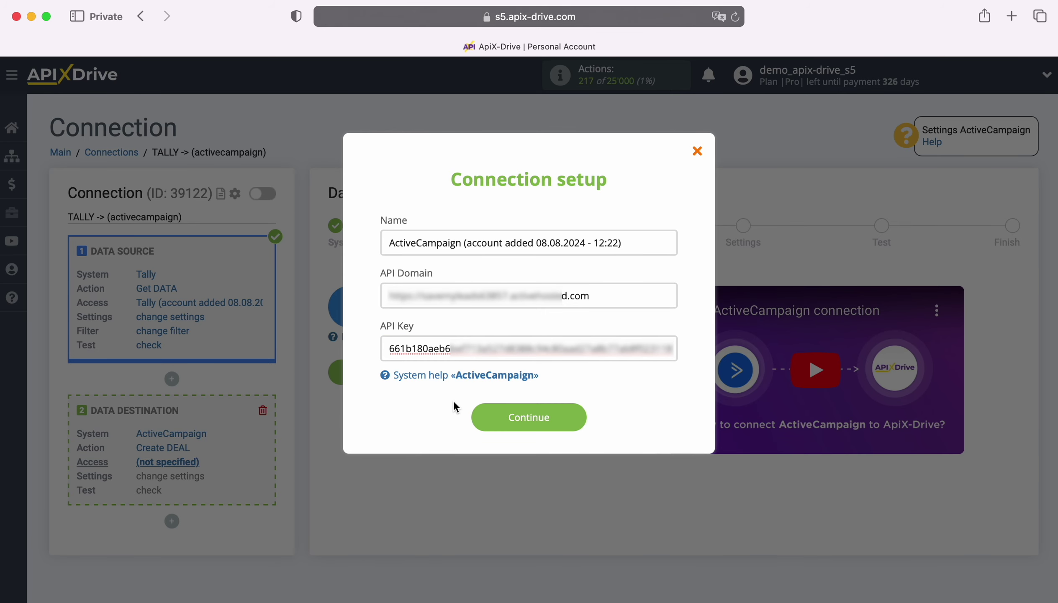
click(578, 418)
- Select the new ActiveCampaign login as destination access and continue to field mapping
click(592, 335)
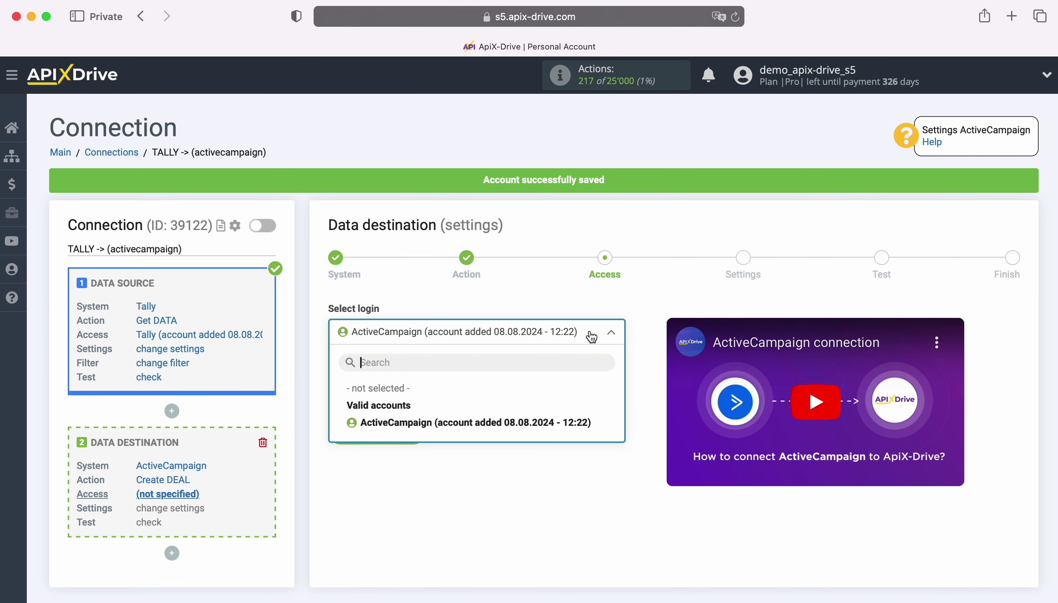
click(584, 421)
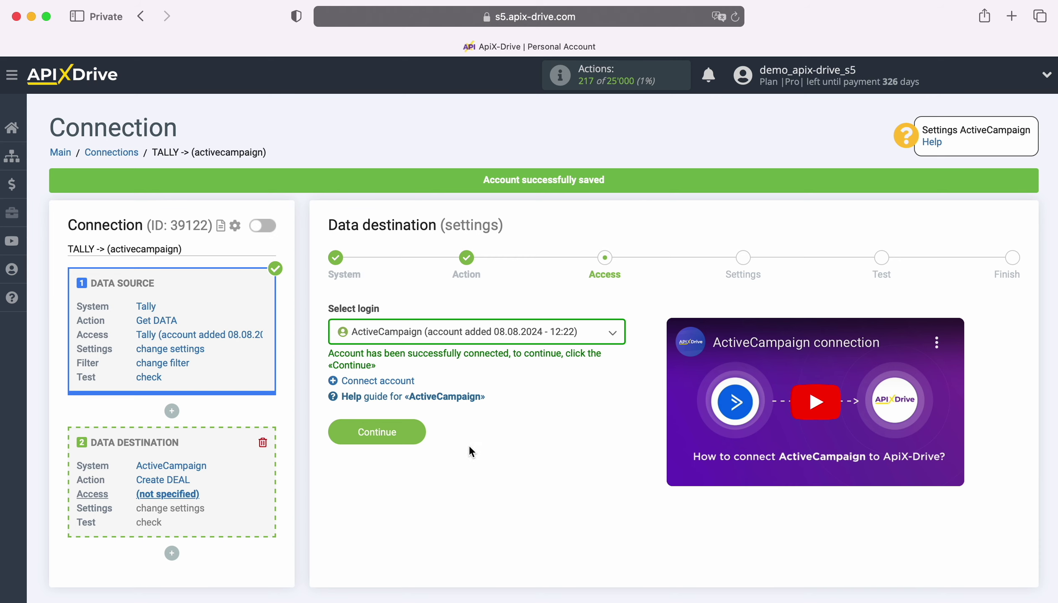
click(415, 429)
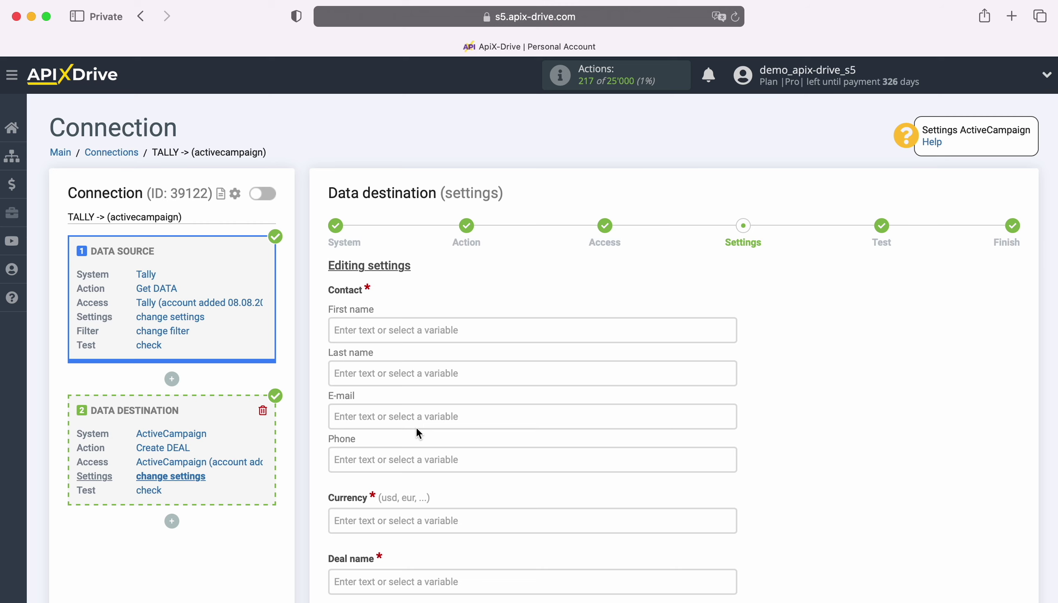
- Map First name and Last name to the Tally variables data_fields_0_value and data_fields_1_value
click(371, 332)
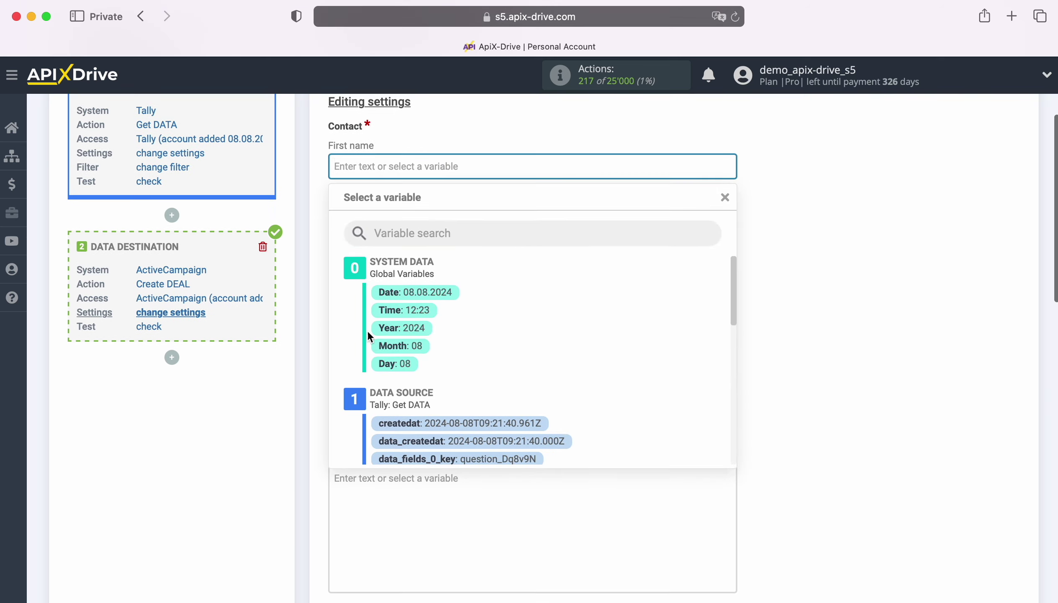
scroll(660, 364, down, 3)
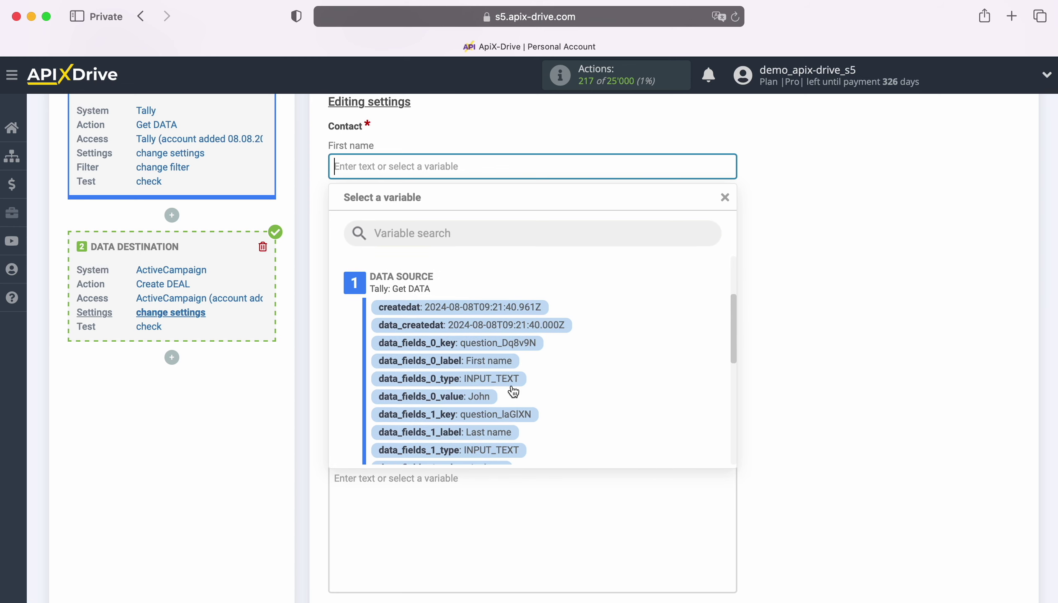
click(471, 397)
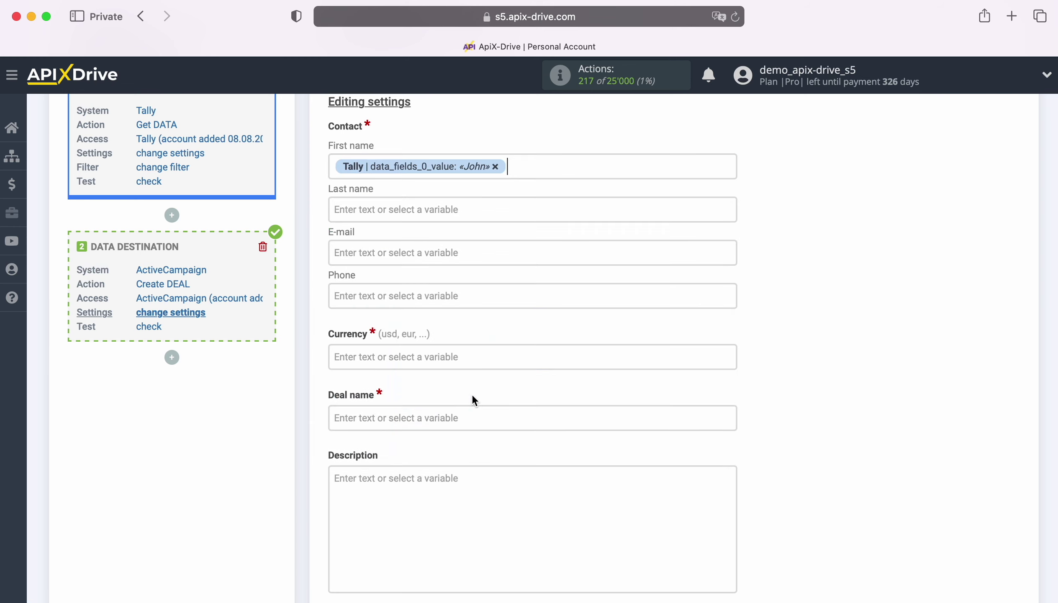
click(397, 205)
scroll(630, 344, down, 5)
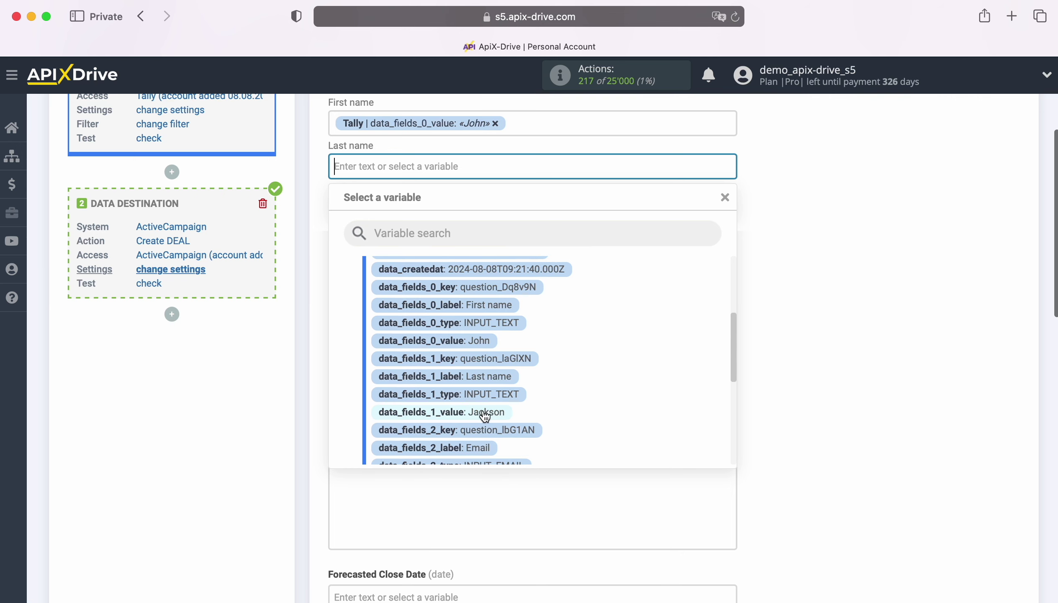
click(484, 412)
- Map E-mail and Phone to the Tally variables data_fields_2_value and data_fields_3_value
click(428, 209)
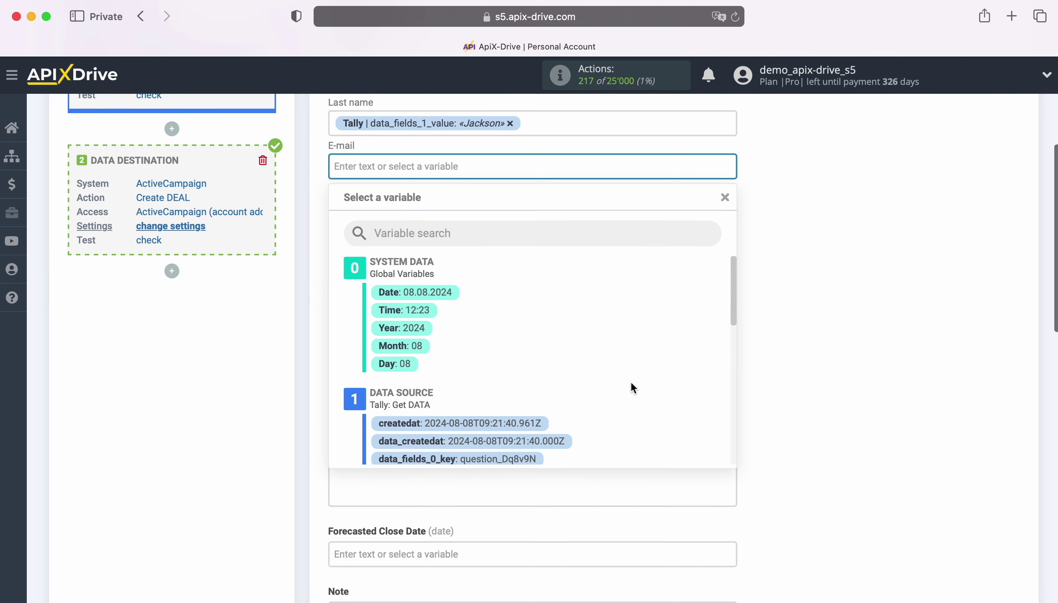
scroll(631, 384, down, 3)
scroll(630, 388, down, 5)
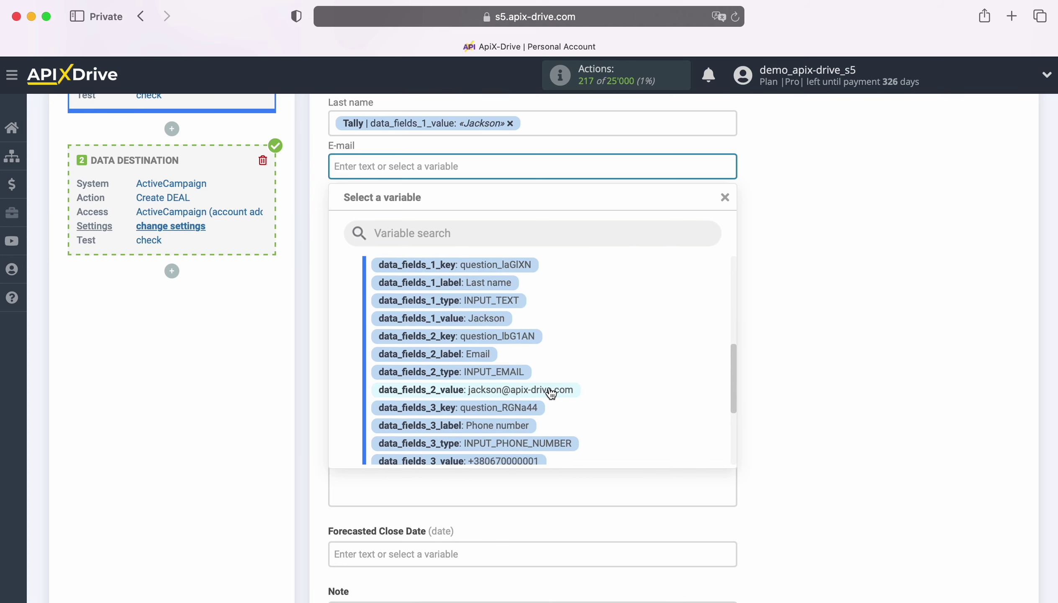
click(548, 390)
click(425, 213)
scroll(671, 344, down, 6)
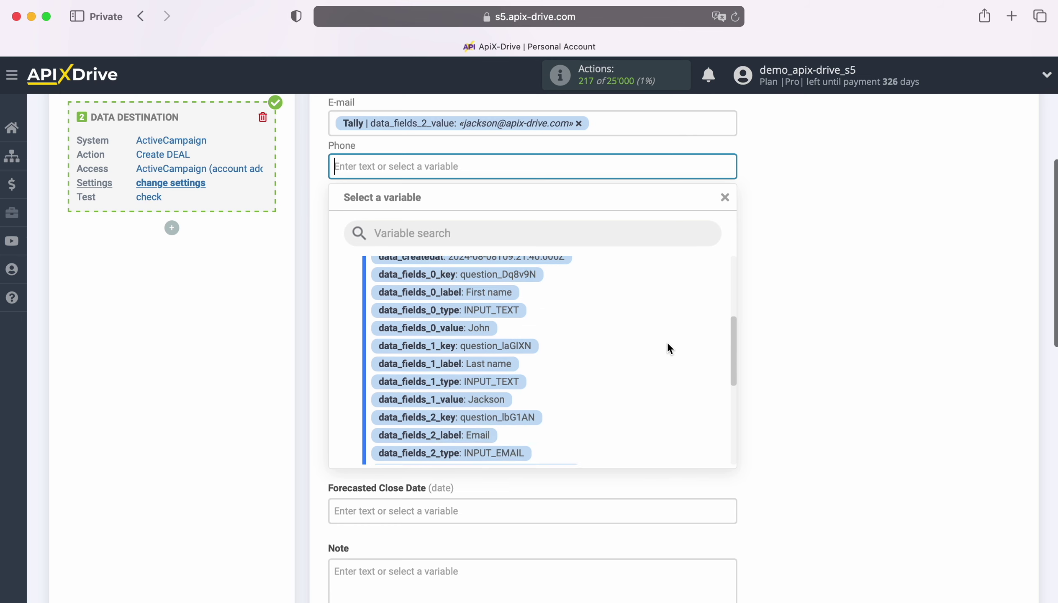
scroll(668, 342, down, 3)
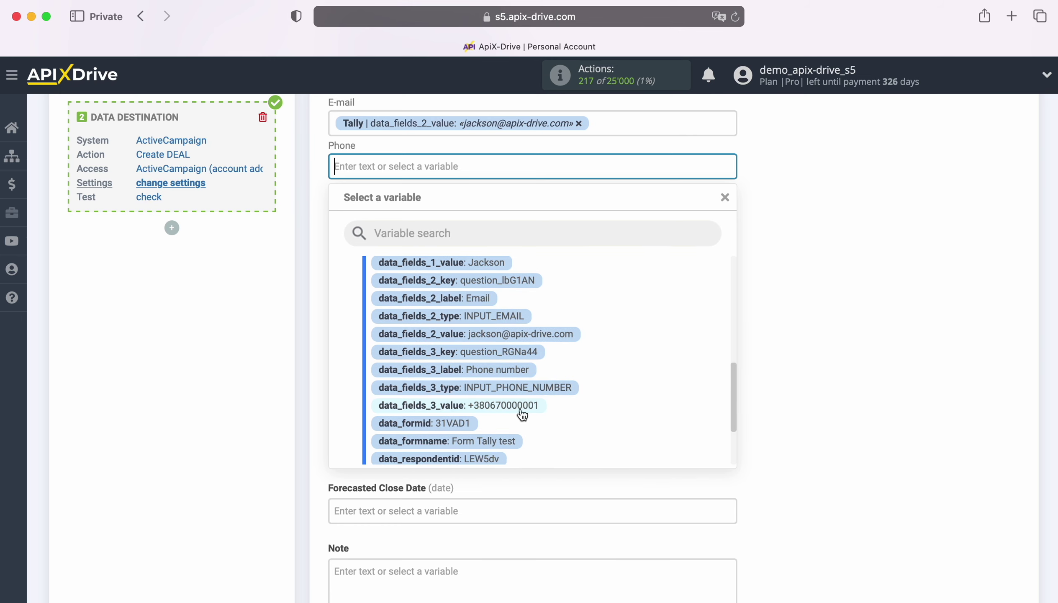
click(516, 404)
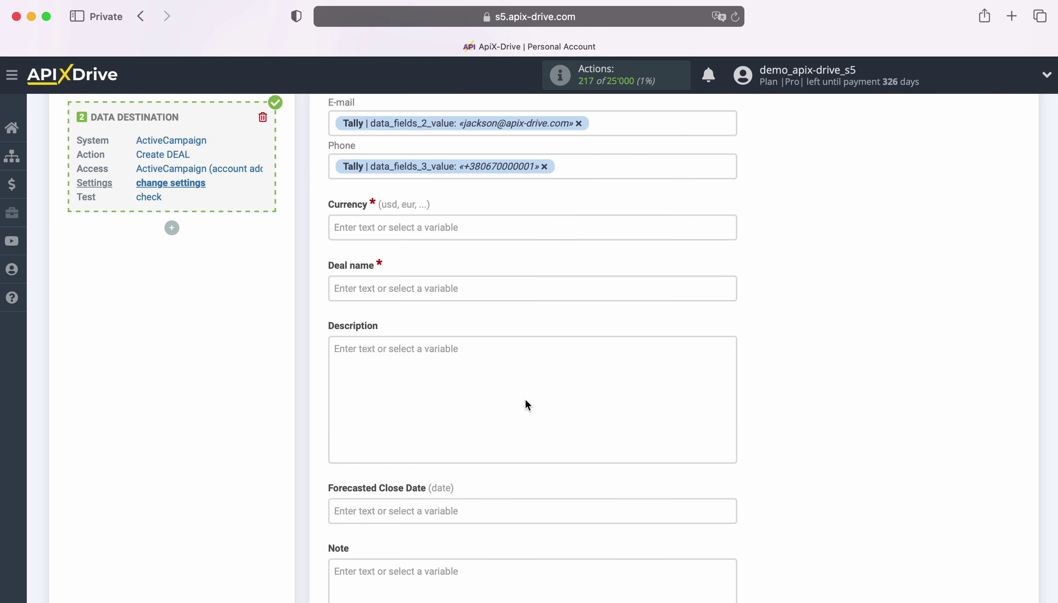
click(380, 232)
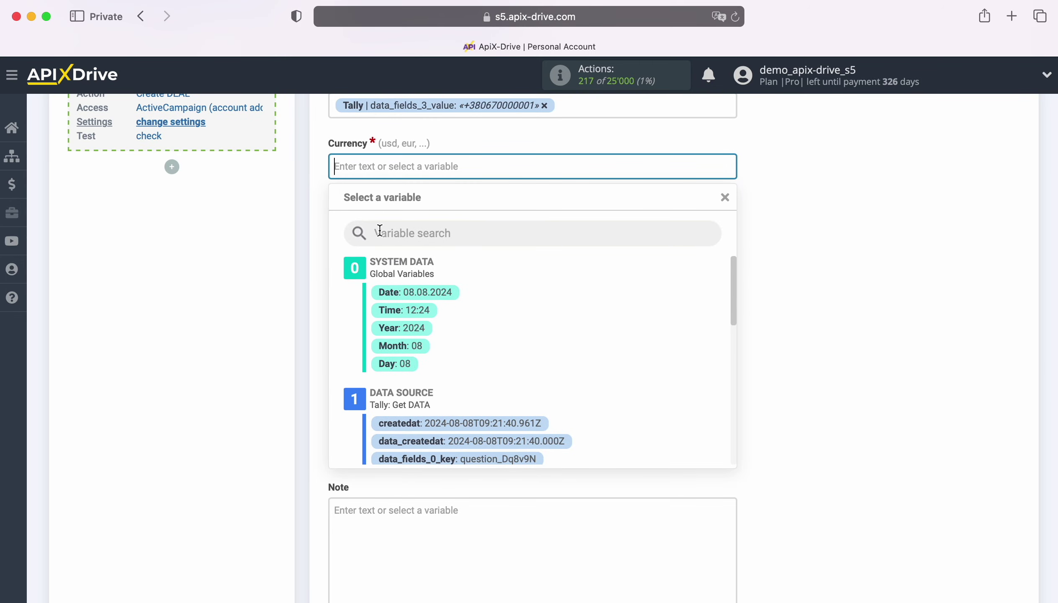
- Set currency to usd and name deals 'New Lead from Tally' plus the lead's first and last name
text(usd)
click(376, 229)
text(New Lead)
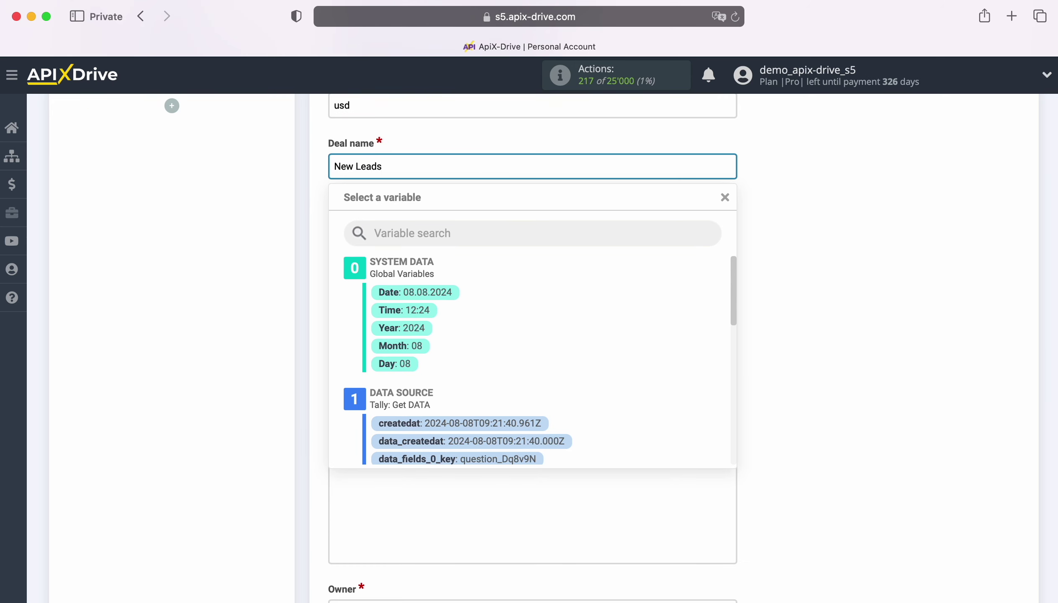
text( from Tally)
scroll(630, 365, down, 5)
click(456, 371)
click(628, 166)
scroll(527, 365, down, 2)
click(497, 405)
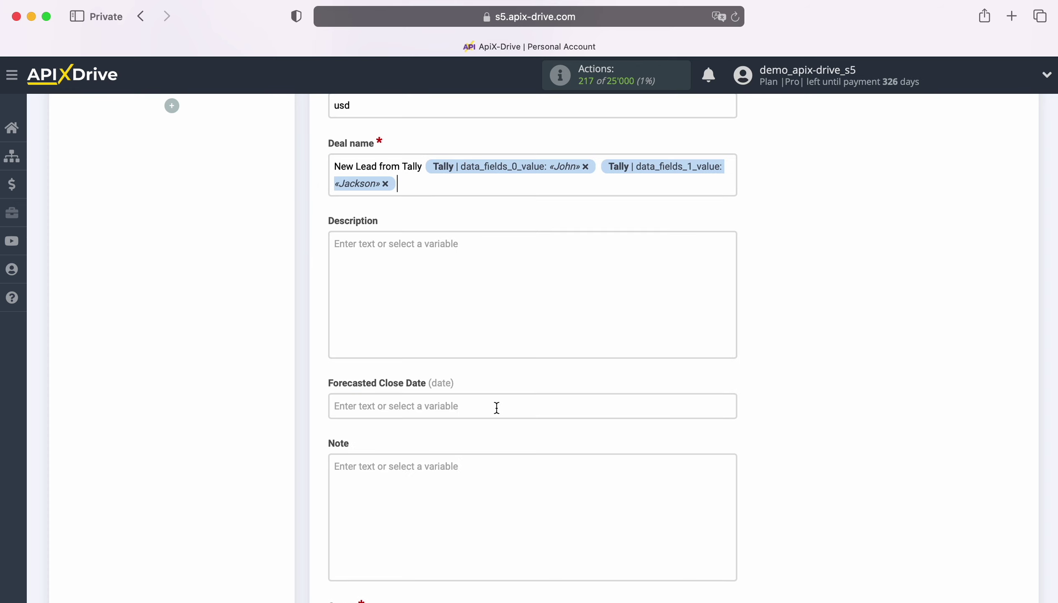
scroll(526, 404, down, 5)
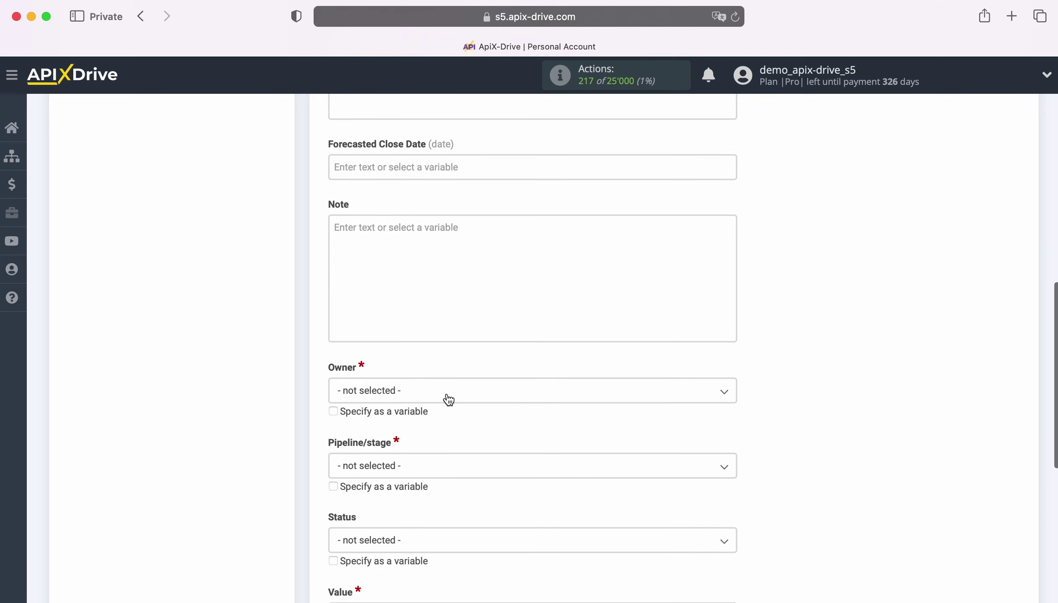
- Make the admin user the deal owner, with stage New Leads: To Contact and status Open
click(449, 399)
click(419, 464)
scroll(442, 449, down, 1)
scroll(442, 450, down, 1)
click(425, 392)
click(415, 462)
click(415, 462)
click(363, 534)
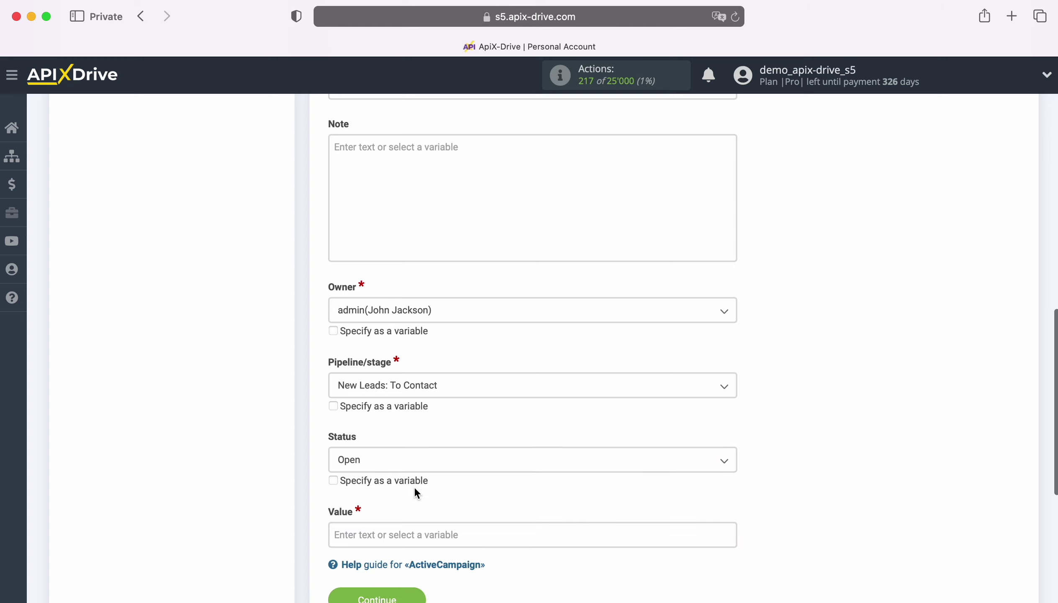
- Set the deal Value to 100
scroll(416, 492, down, 2)
click(396, 455)
text(100)
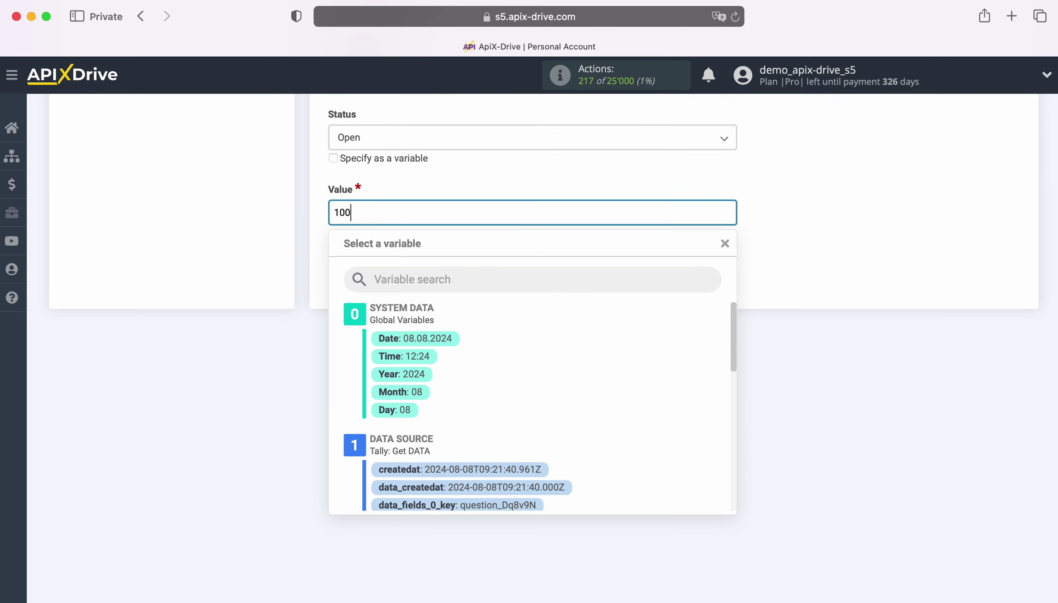
click(236, 263)
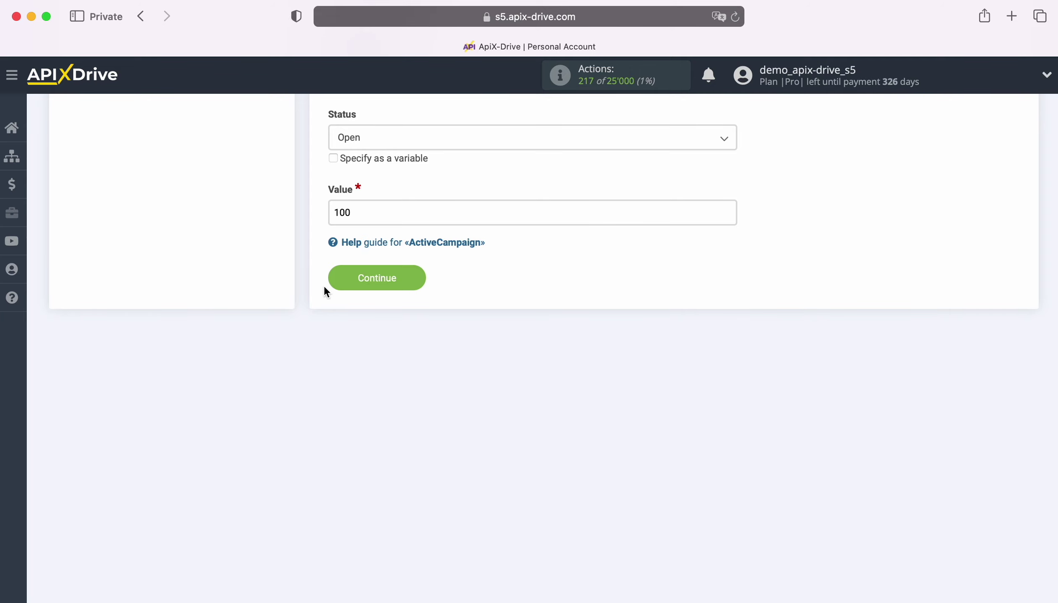
- Save the deal mapping and send a test deal to ActiveCampaign
click(378, 279)
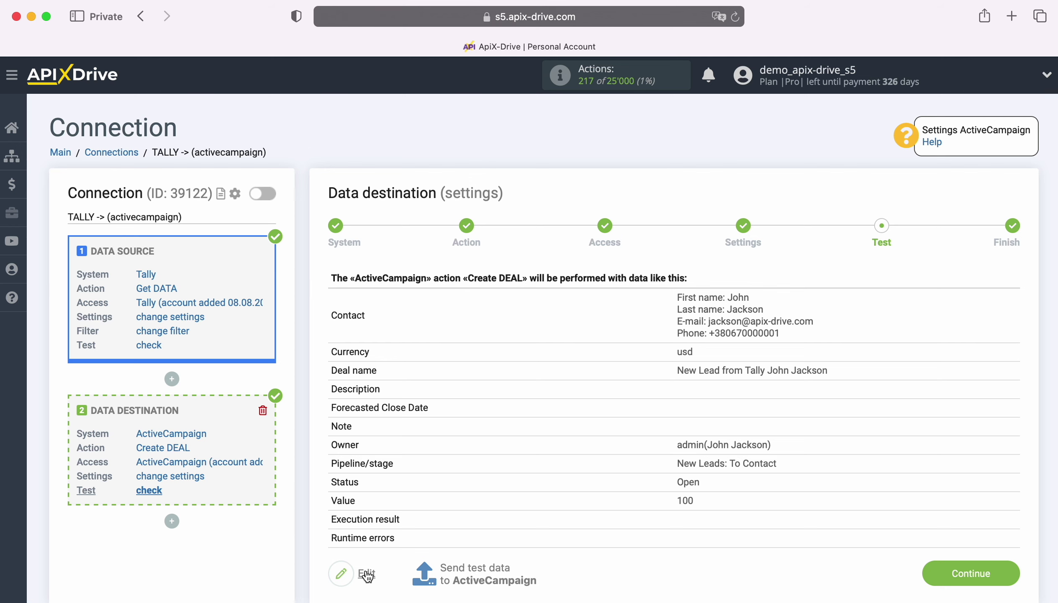
click(479, 569)
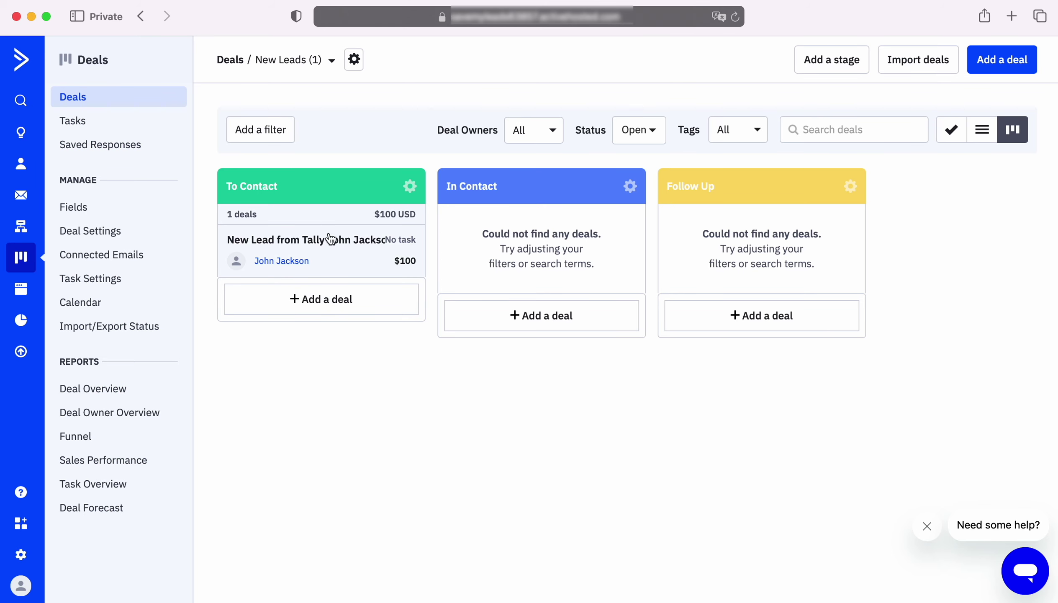
- Open the $100 'New Lead from Tally' deal card in the To Contact column
click(330, 238)
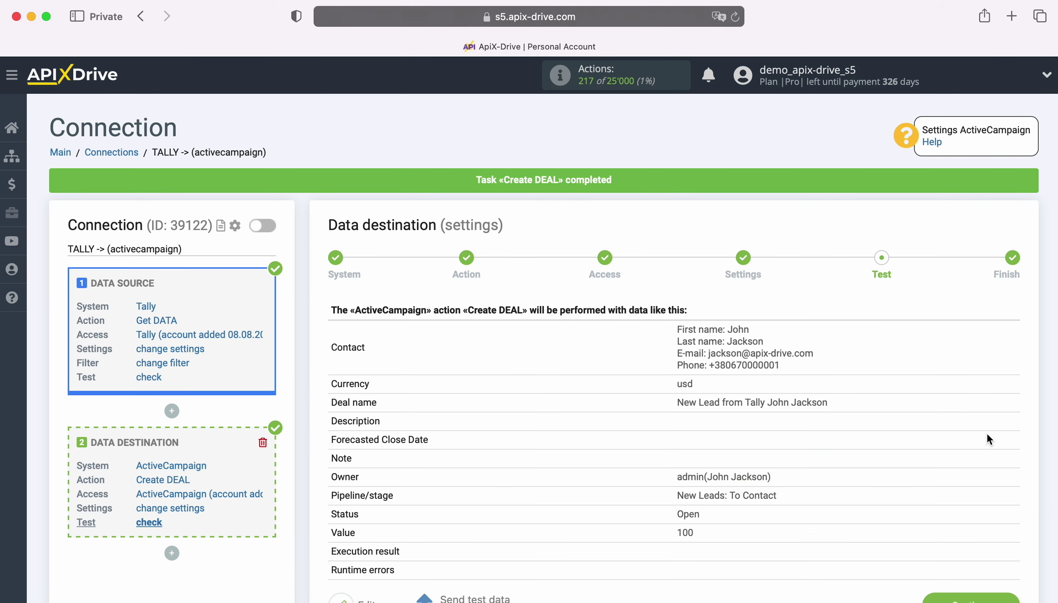
- Finish the data destination setup and enable auto-update for the connection
scroll(988, 434, down, 2)
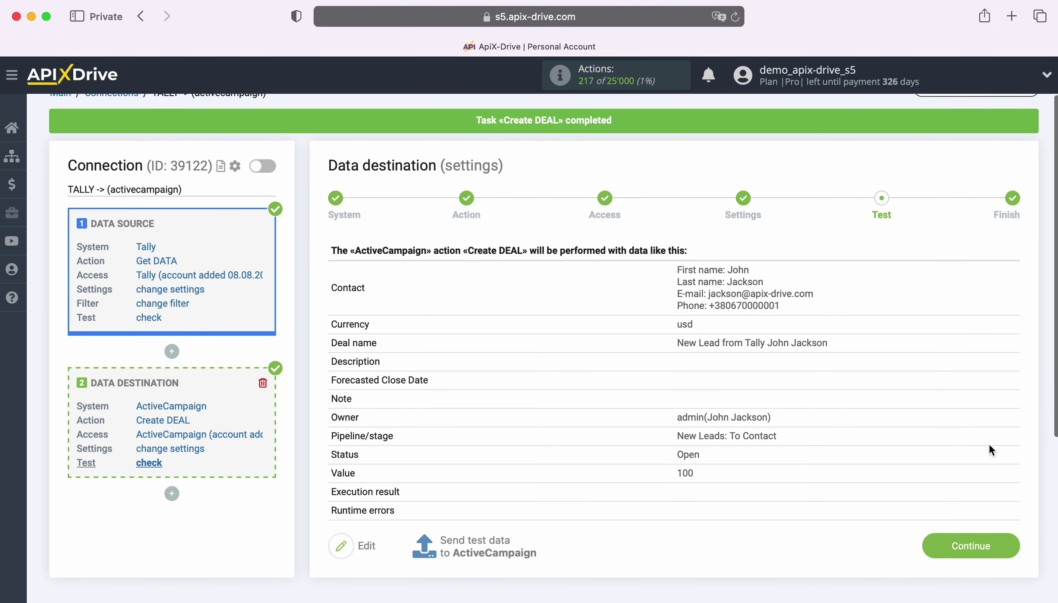
click(1011, 542)
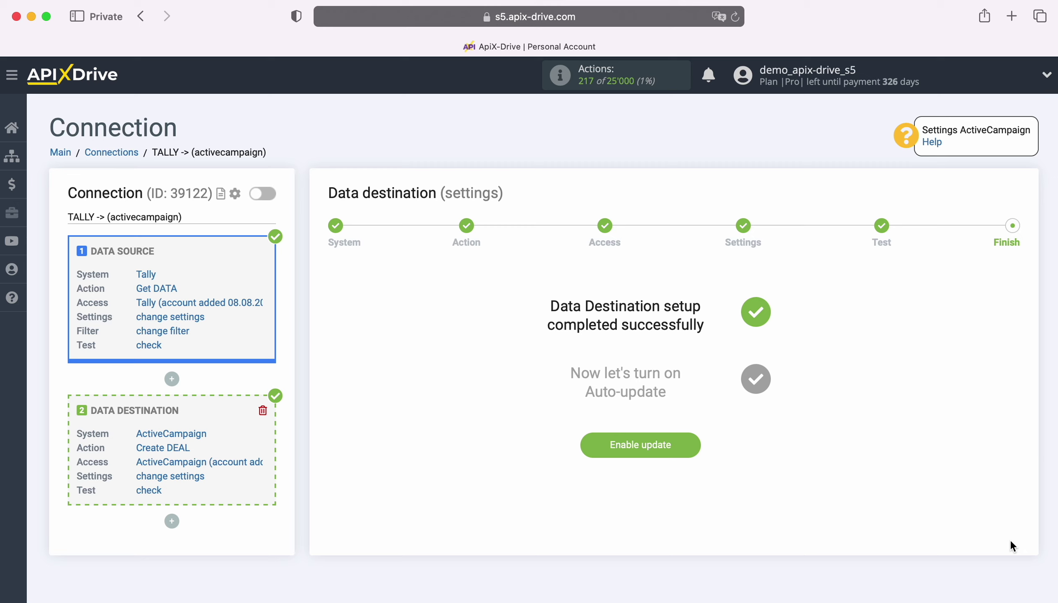
click(690, 439)
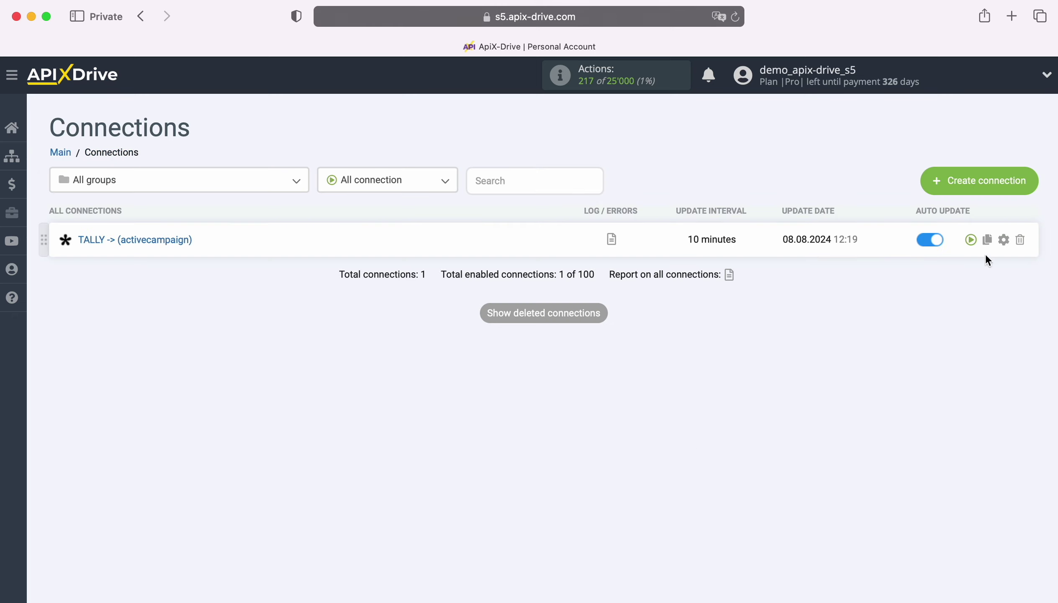
- Set the Tally connection's update interval to 5 minutes
click(1004, 239)
click(581, 339)
click(497, 322)
click(578, 425)
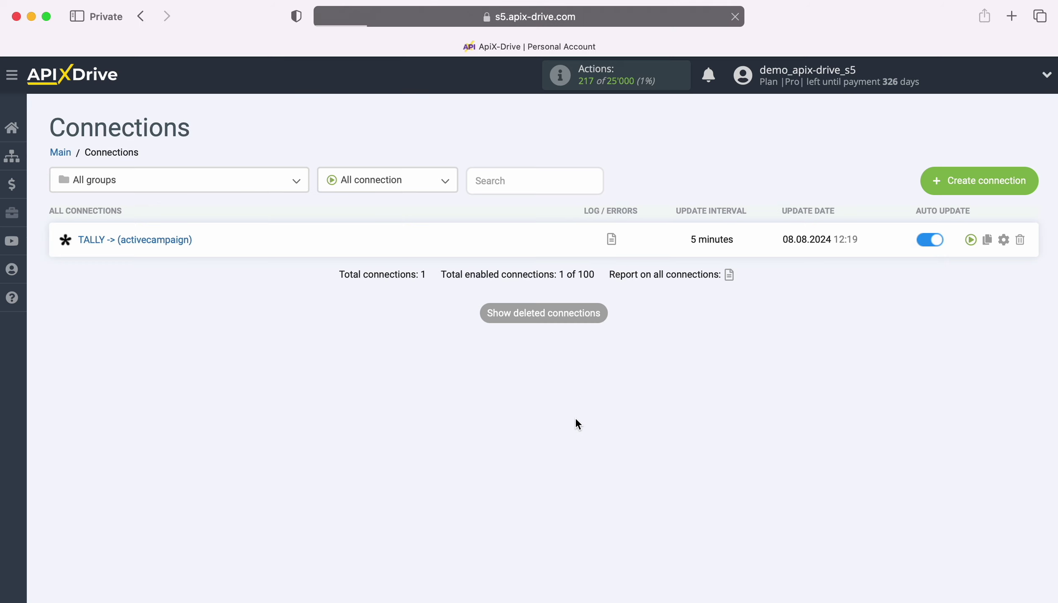